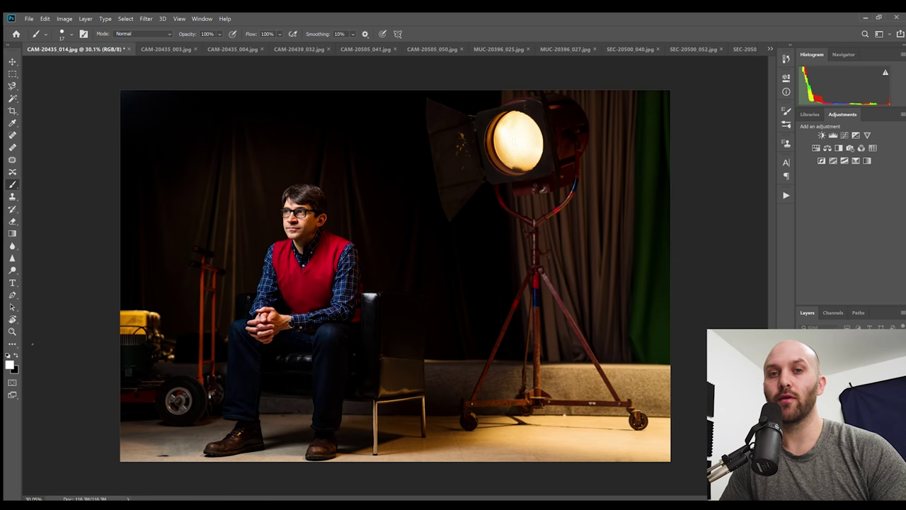
scroll(395, 276, down, 1)
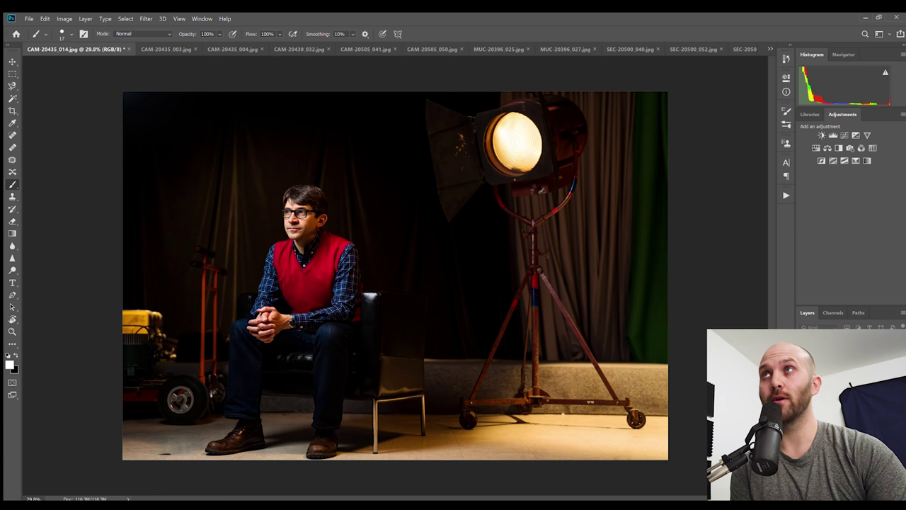
scroll(510, 149, up, 3)
scroll(453, 142, up, 2)
scroll(452, 142, up, 2)
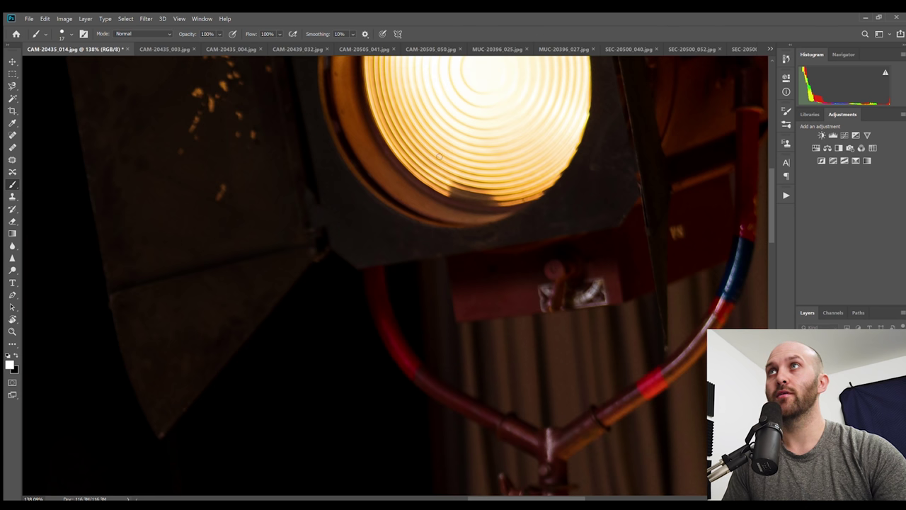
scroll(388, 138, down, 3)
scroll(388, 149, down, 3)
scroll(392, 184, down, 2)
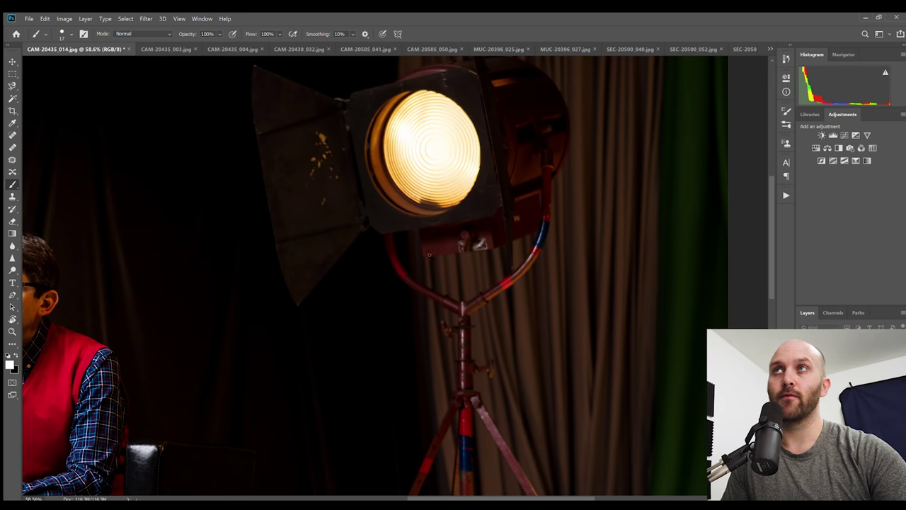
scroll(428, 219, down, 5)
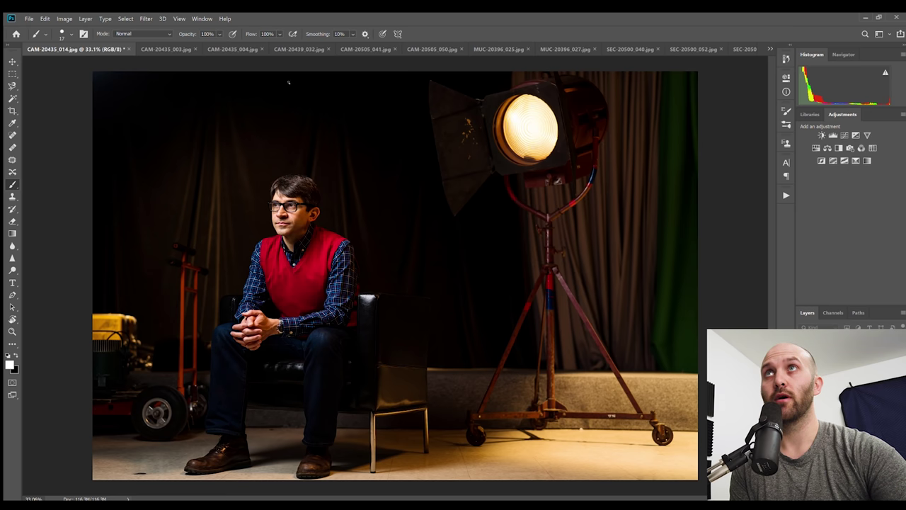
Hand-write the notes 3200K Room, 3800K Cam and 1/1 CTO Fresnel at the top.
mouse_move(289, 81)
mouse_down()
mouse_move(296, 94)
mouse_move(323, 90)
mouse_up()
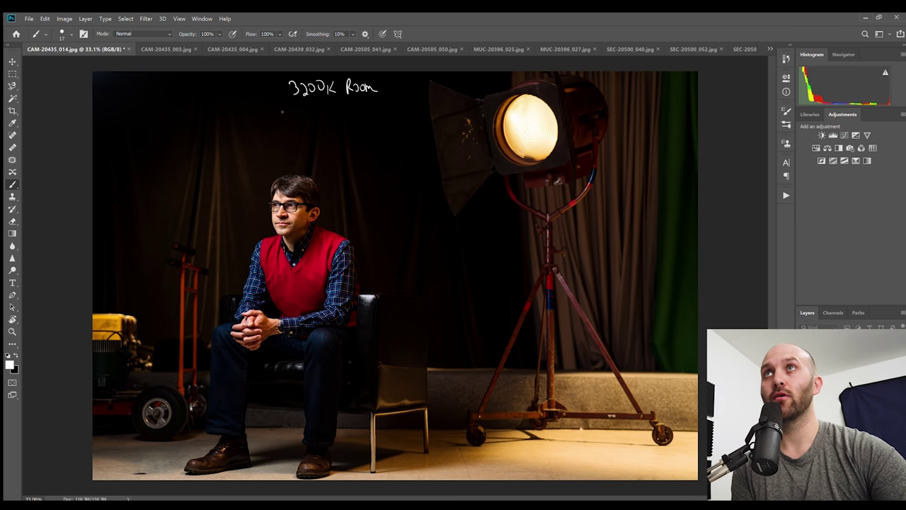
mouse_move(278, 110)
mouse_down()
mouse_move(313, 122)
mouse_move(367, 119)
mouse_up()
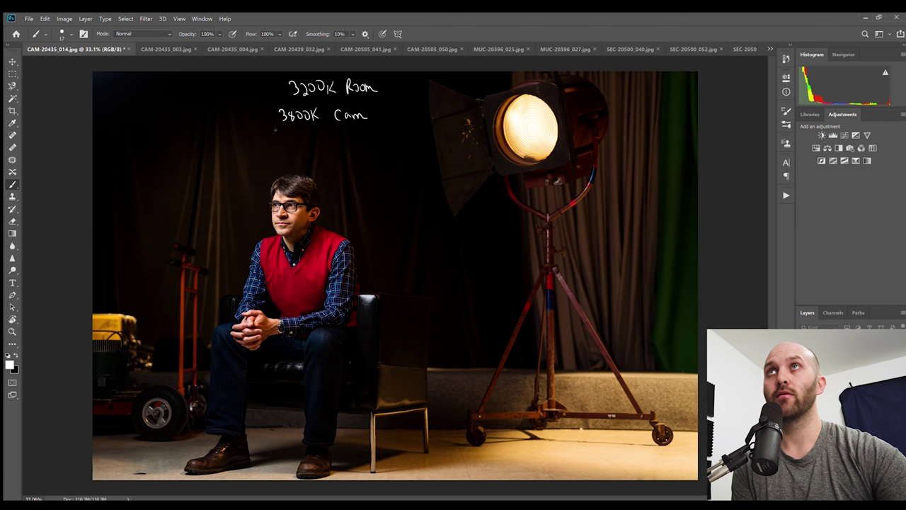
mouse_move(283, 130)
mouse_down()
mouse_move(288, 140)
mouse_move(315, 135)
mouse_up()
drag(316, 135, 320, 139)
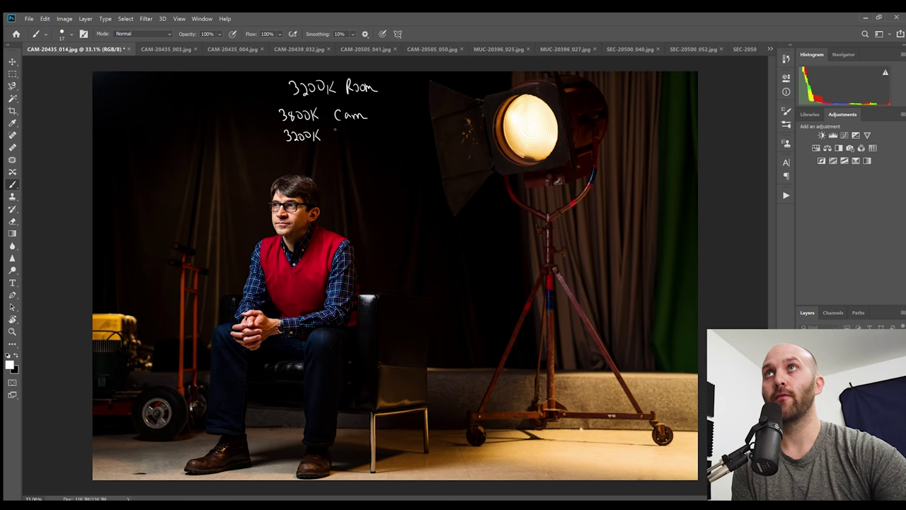
mouse_move(336, 128)
mouse_down()
mouse_move(339, 141)
mouse_move(380, 139)
mouse_up()
drag(394, 129, 430, 137)
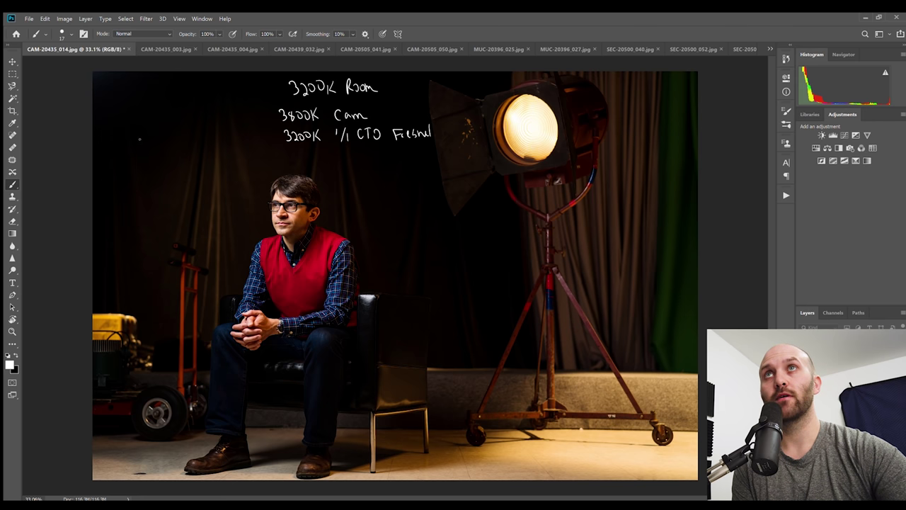
Sketch a wedge-shaped light at left labelled 28" Deep Para and 1/2 CTO.
drag(147, 135, 110, 175)
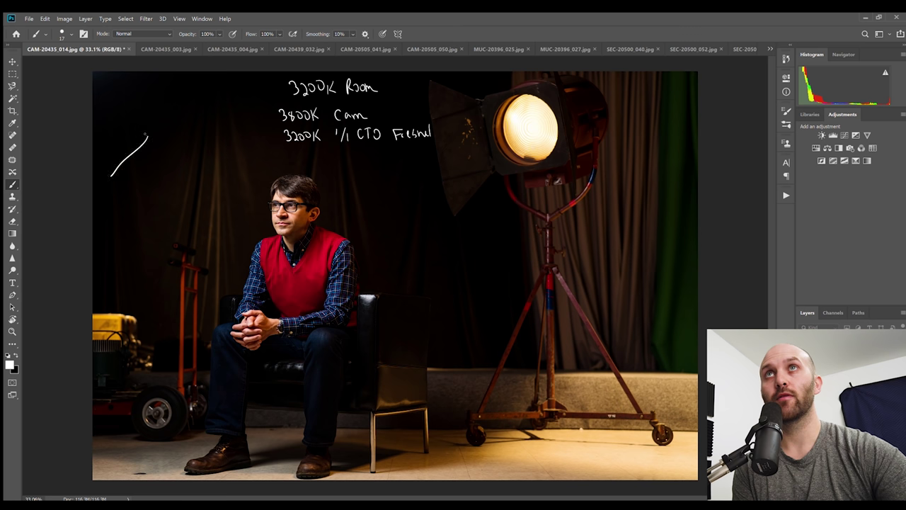
drag(148, 134, 92, 107)
drag(92, 157, 111, 175)
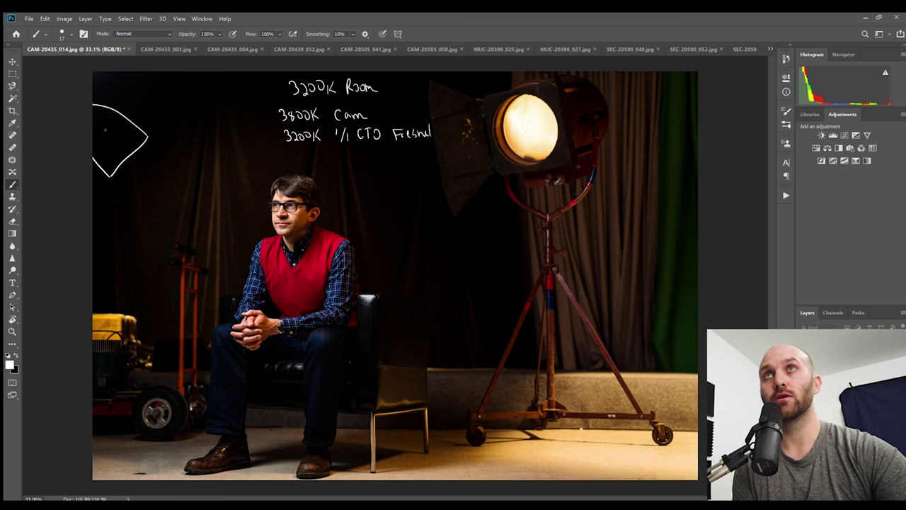
mouse_move(106, 127)
mouse_down()
mouse_move(124, 138)
mouse_move(170, 124)
mouse_up()
drag(173, 114, 195, 120)
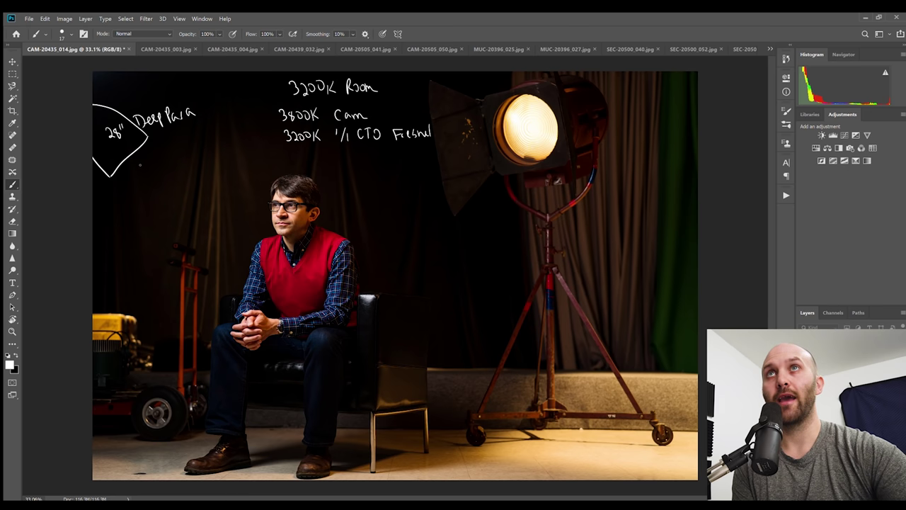
mouse_move(141, 164)
mouse_down()
mouse_move(142, 178)
mouse_move(170, 176)
mouse_up()
drag(175, 167, 183, 167)
drag(178, 167, 186, 176)
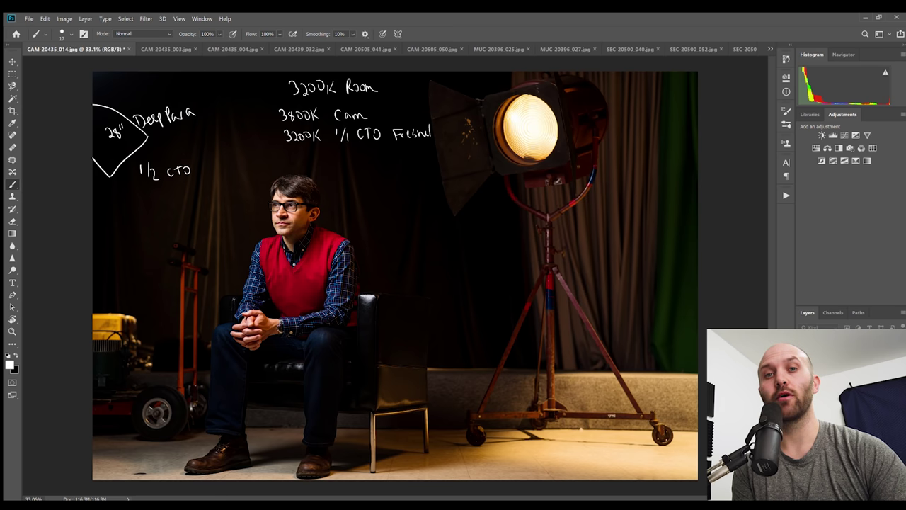
key(h)
Close the lamp portrait, write C100 beside the camera, and begin a left arrow.
key(ctrl+w)
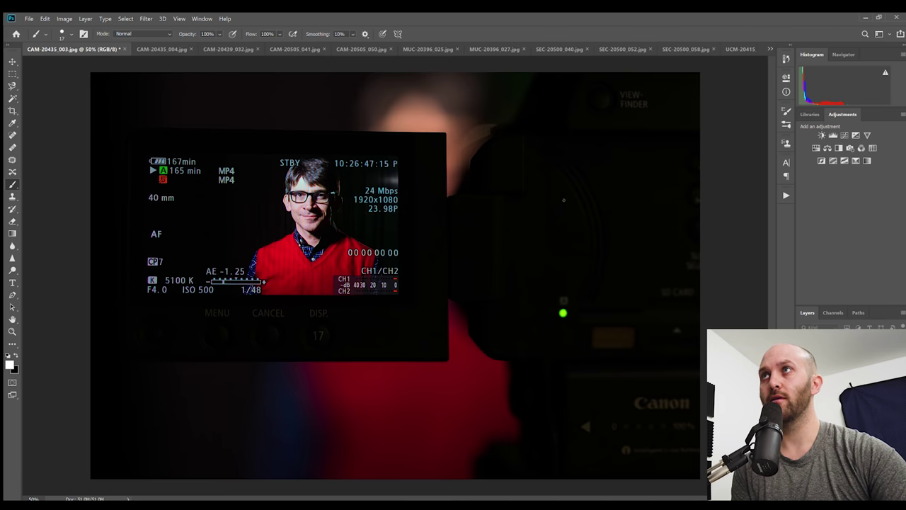
mouse_move(569, 189)
mouse_down()
mouse_move(571, 206)
mouse_move(579, 205)
mouse_move(603, 177)
mouse_up()
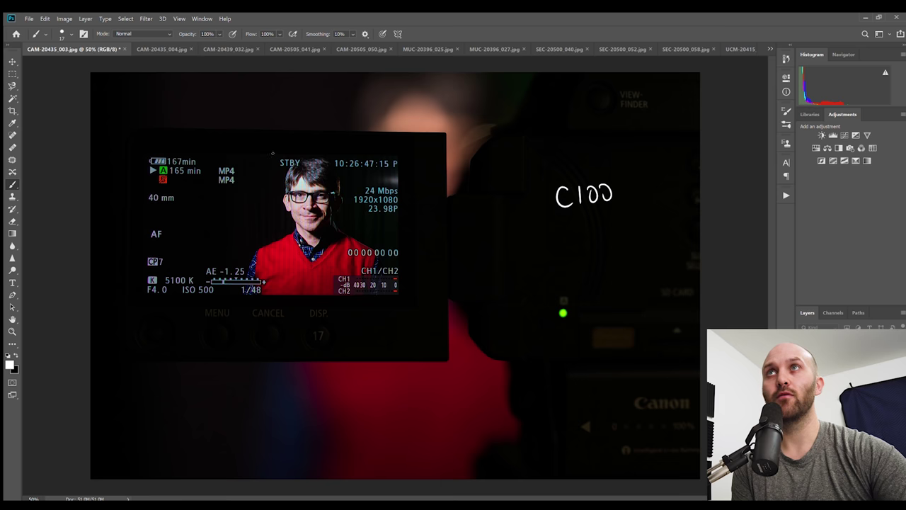
drag(246, 166, 265, 179)
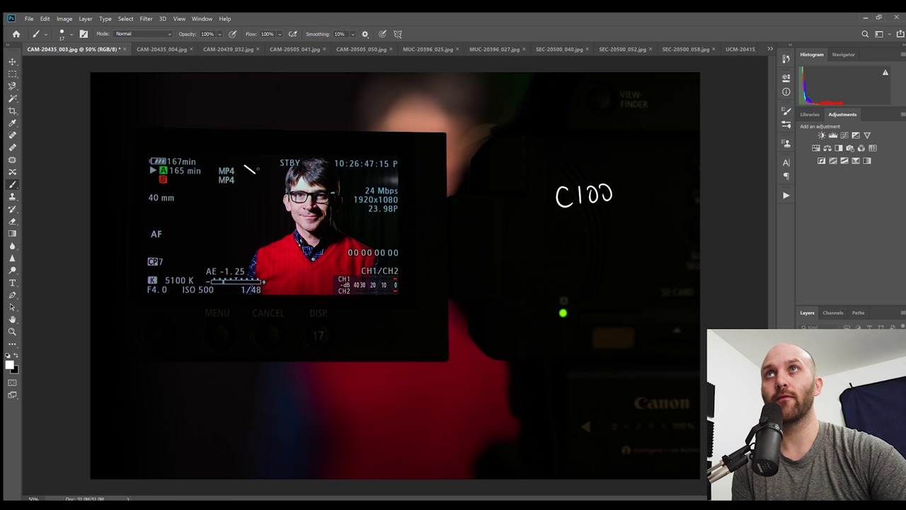
Add a right arrow and label the arrows Manfrotto LED and LED.
drag(216, 157, 252, 155)
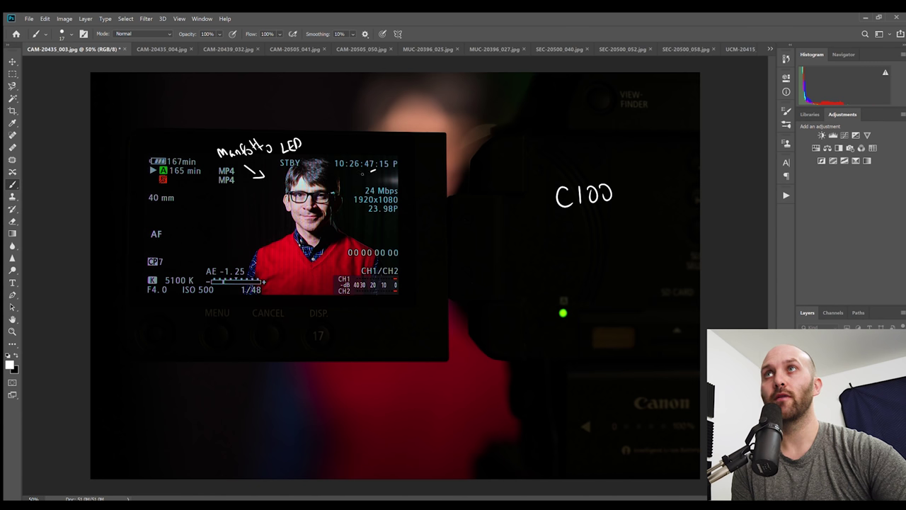
mouse_move(375, 167)
mouse_down()
mouse_move(351, 182)
mouse_move(358, 186)
mouse_up()
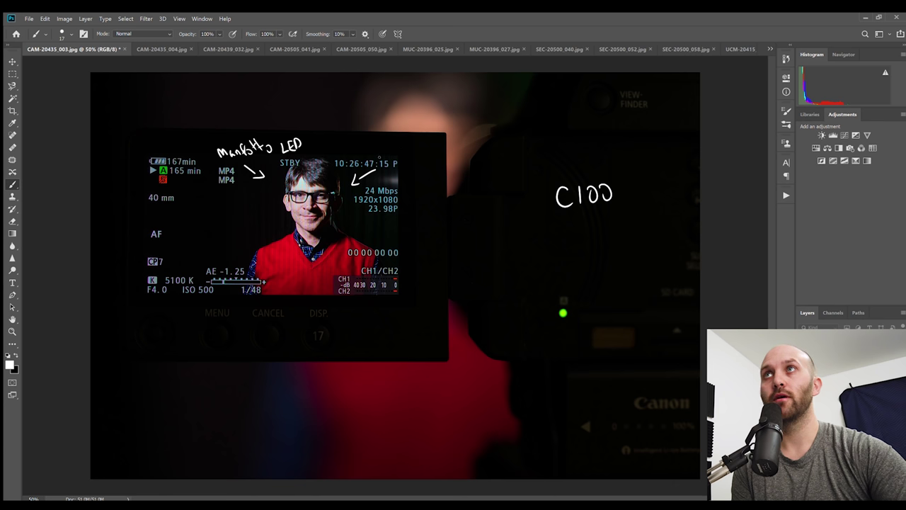
mouse_move(378, 151)
mouse_down()
mouse_move(390, 167)
mouse_move(400, 160)
mouse_up()
drag(399, 150, 400, 160)
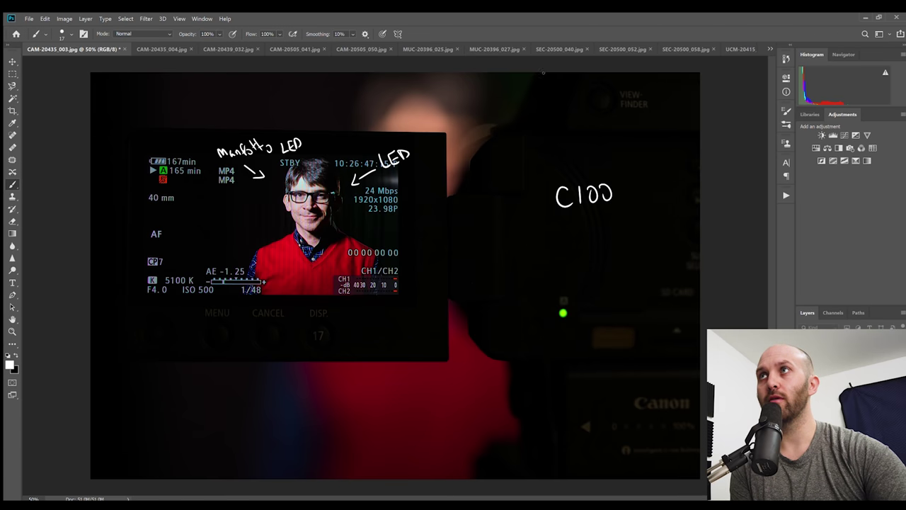
Trace the dark camera body's edge, write Canon on its logo, and open CAM-20435_004.jpg.
drag(538, 75, 457, 478)
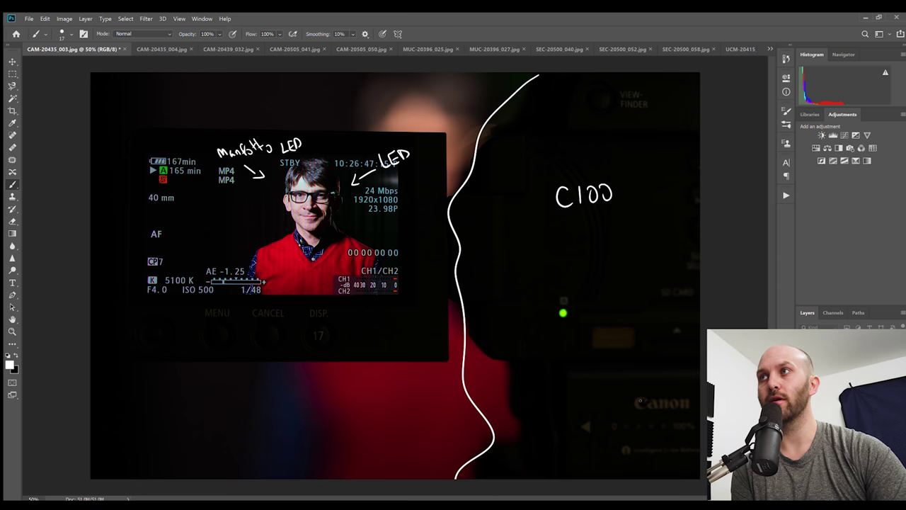
mouse_move(642, 395)
mouse_down()
mouse_move(641, 409)
mouse_move(674, 400)
mouse_move(692, 409)
mouse_up()
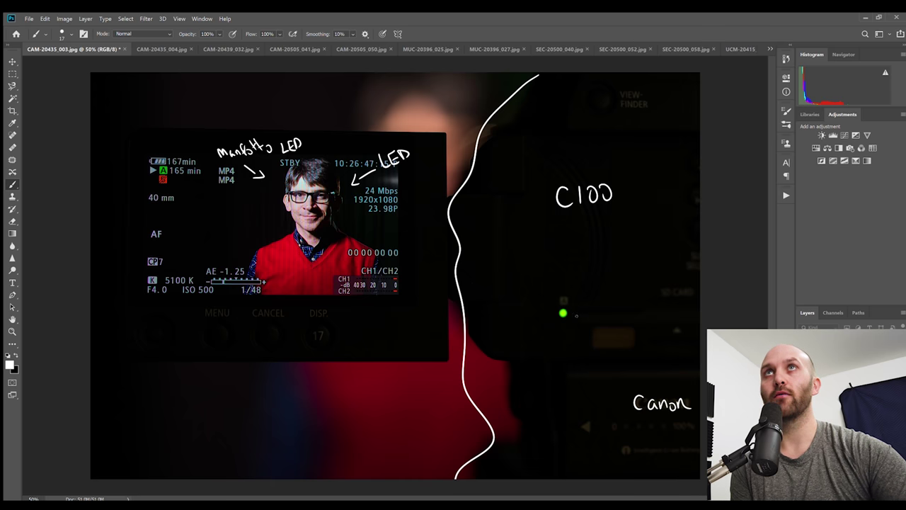
click(162, 49)
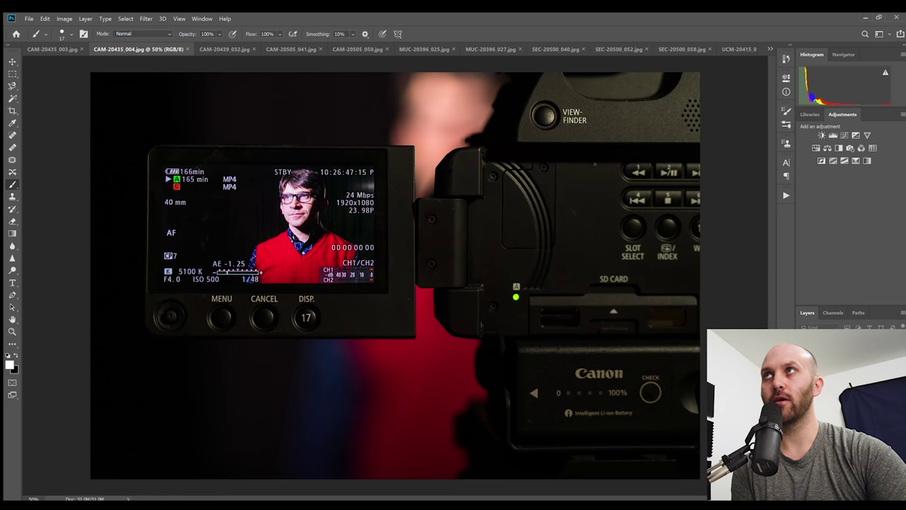
Write AD200 and Warmer by the viewfinder, plus a Manfrotto arrow toward the monitor.
drag(599, 136, 645, 133)
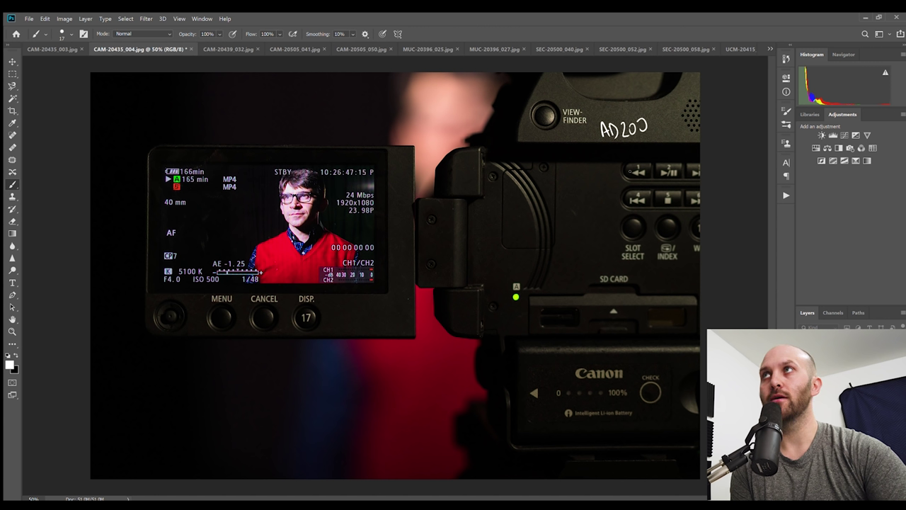
mouse_move(591, 159)
mouse_down()
mouse_move(608, 168)
mouse_move(647, 156)
mouse_up()
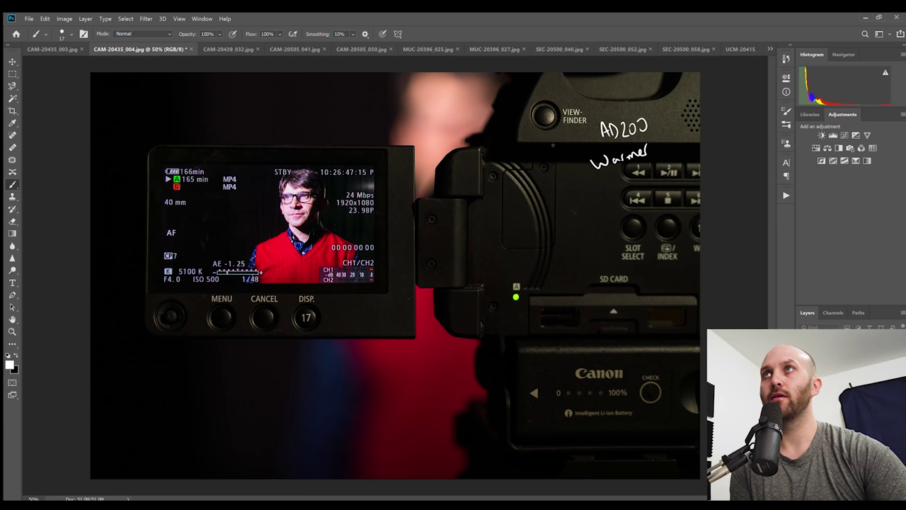
mouse_move(281, 108)
mouse_down()
mouse_move(328, 129)
mouse_move(317, 134)
mouse_up()
drag(223, 99, 237, 111)
drag(241, 105, 269, 102)
drag(271, 92, 297, 100)
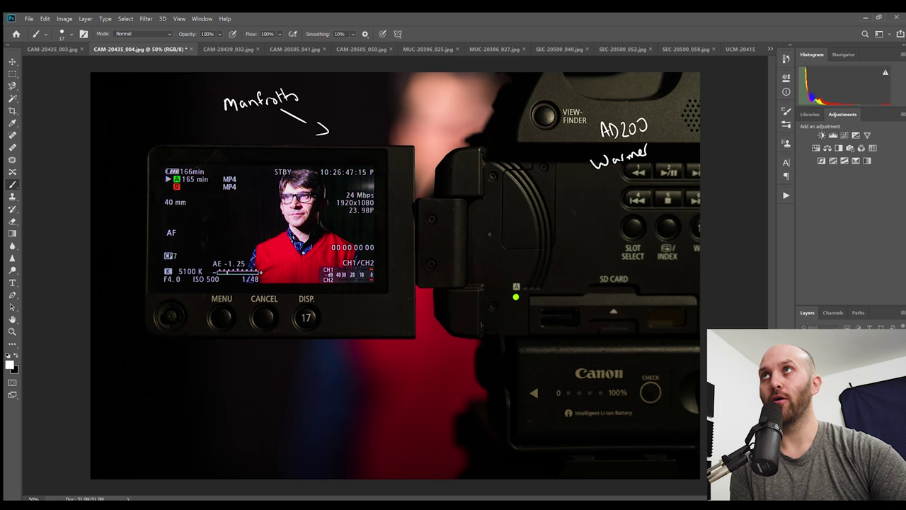
Trace the camera body's edge, then close the previous annotated camera photo.
drag(497, 114, 459, 446)
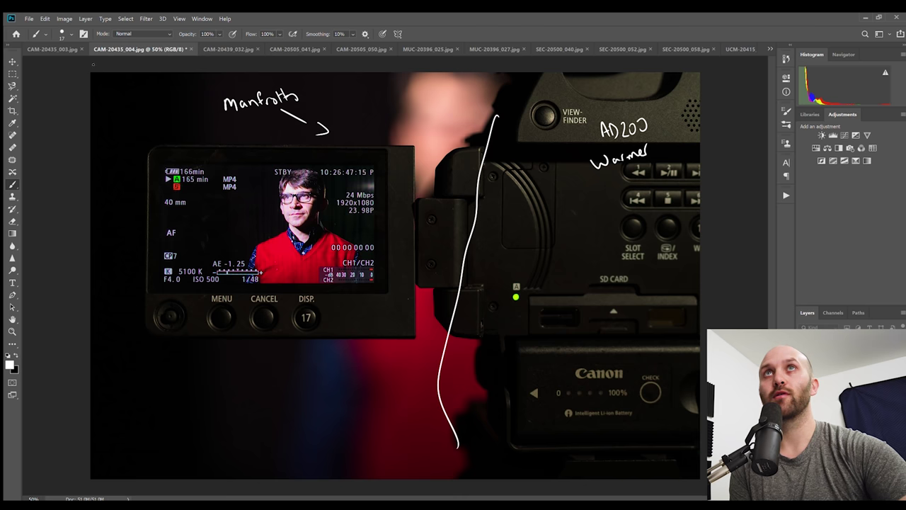
click(59, 49)
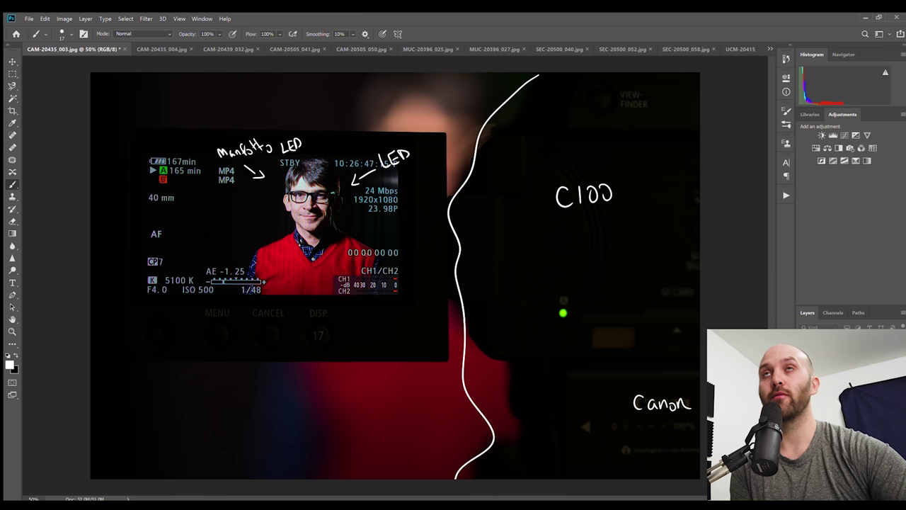
key(ctrl+w)
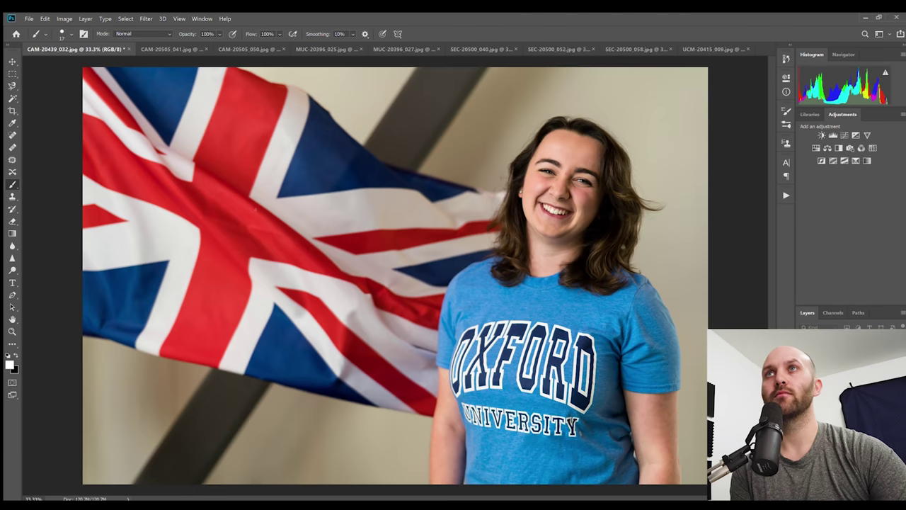
scroll(396, 276, down, 1)
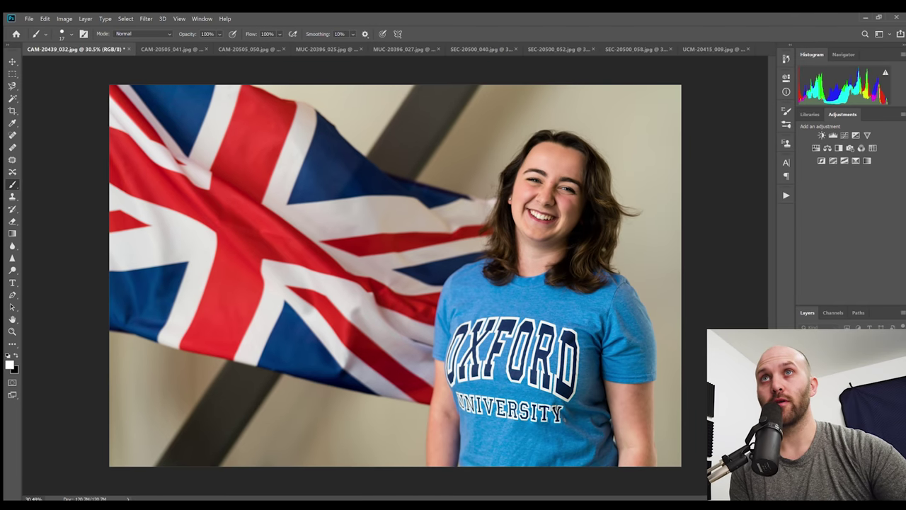
Draw a left-pointing arrow in the lower-left corner, then close the Oxford portrait.
mouse_move(170, 405)
mouse_down()
mouse_move(126, 410)
mouse_move(143, 425)
mouse_up()
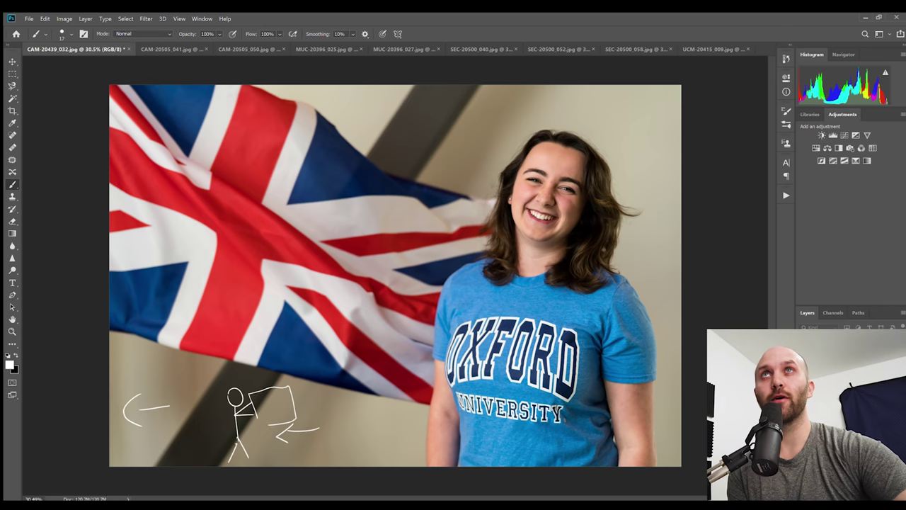
click(129, 49)
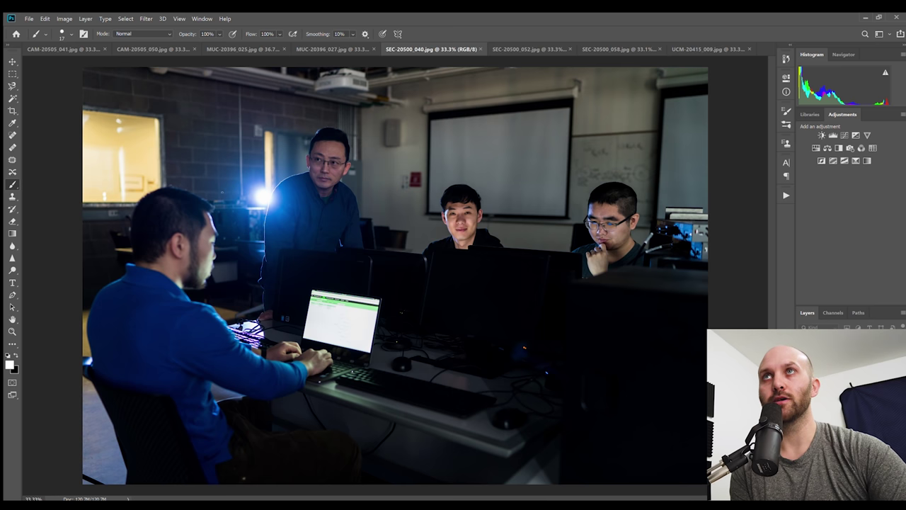
Outline the middle, right and left seated men, discarding a loop around the blue light.
drag(227, 177, 262, 276)
key(ctrl+z)
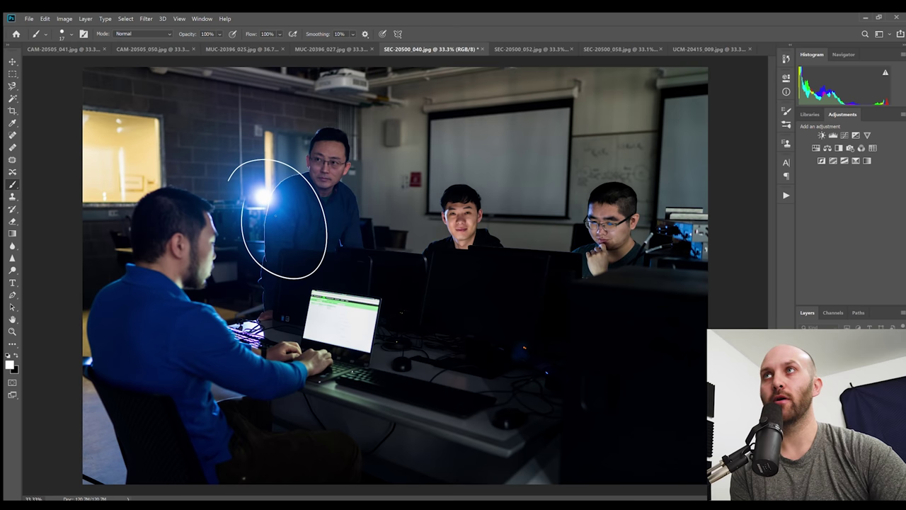
key(ctrl+z)
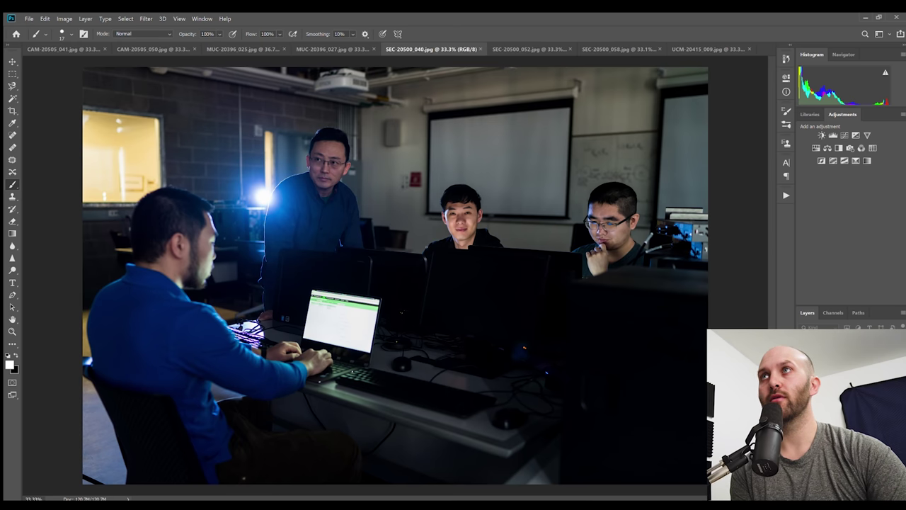
mouse_move(418, 251)
mouse_down()
mouse_move(496, 169)
mouse_move(453, 273)
mouse_up()
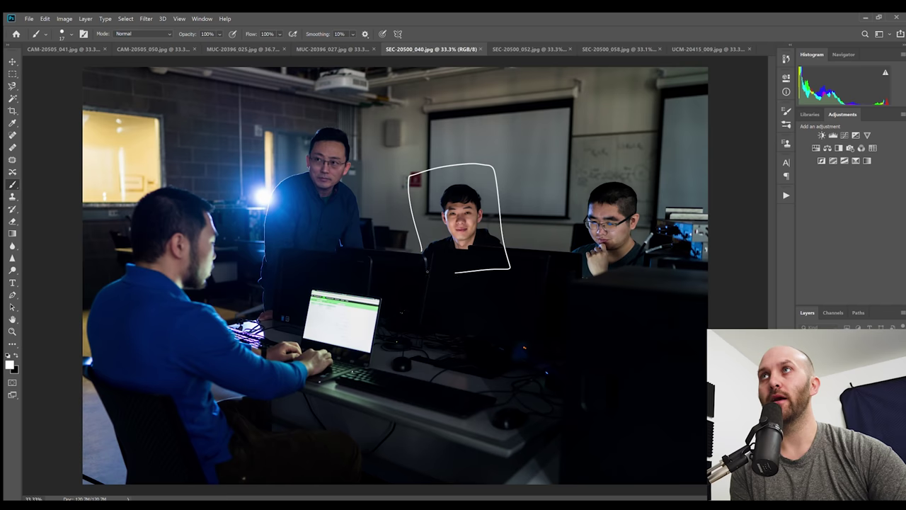
mouse_move(563, 153)
mouse_down()
mouse_move(562, 252)
mouse_move(654, 163)
mouse_up()
mouse_move(654, 163)
mouse_down()
mouse_move(653, 254)
mouse_move(595, 274)
mouse_up()
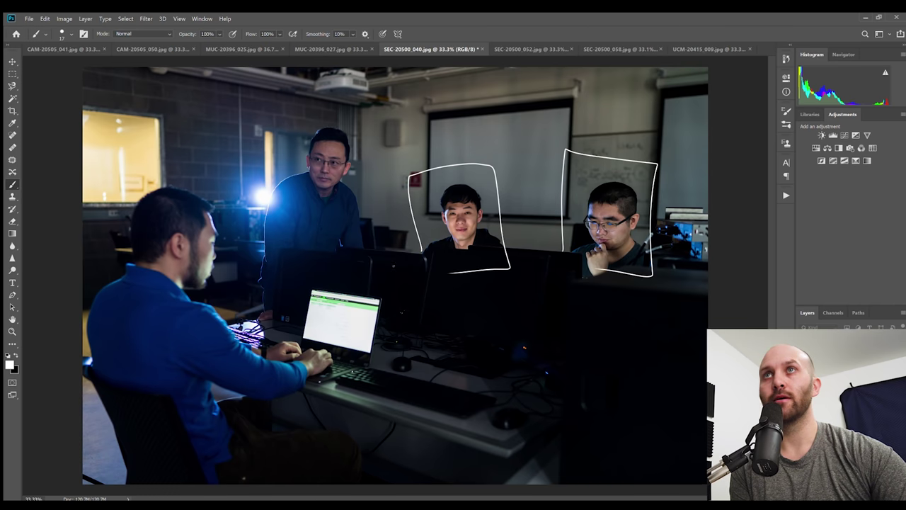
drag(149, 272, 129, 179)
mouse_move(129, 179)
mouse_down()
mouse_move(225, 183)
mouse_move(249, 302)
mouse_up()
drag(250, 301, 178, 310)
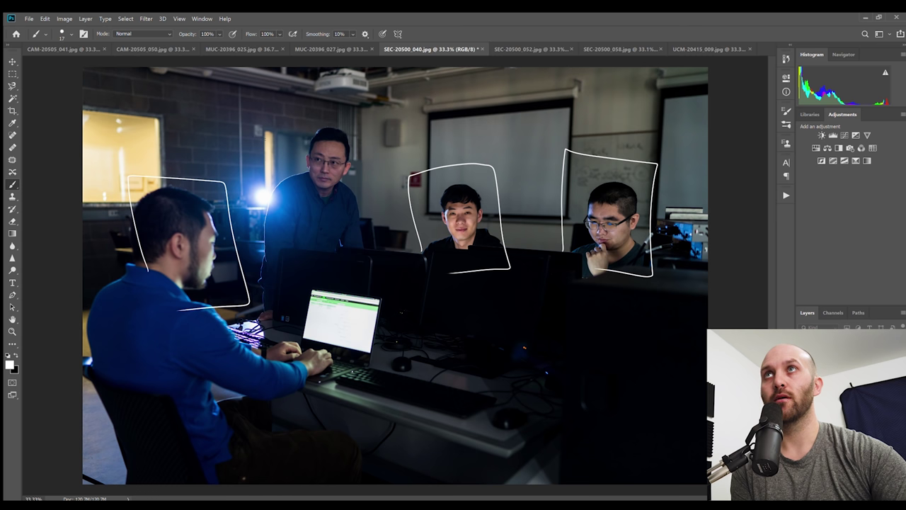
Sketch a star above the standing man, outline the laptop, and move to the next photo.
mouse_move(300, 99)
mouse_down()
mouse_move(319, 110)
mouse_move(320, 132)
mouse_move(303, 129)
mouse_up()
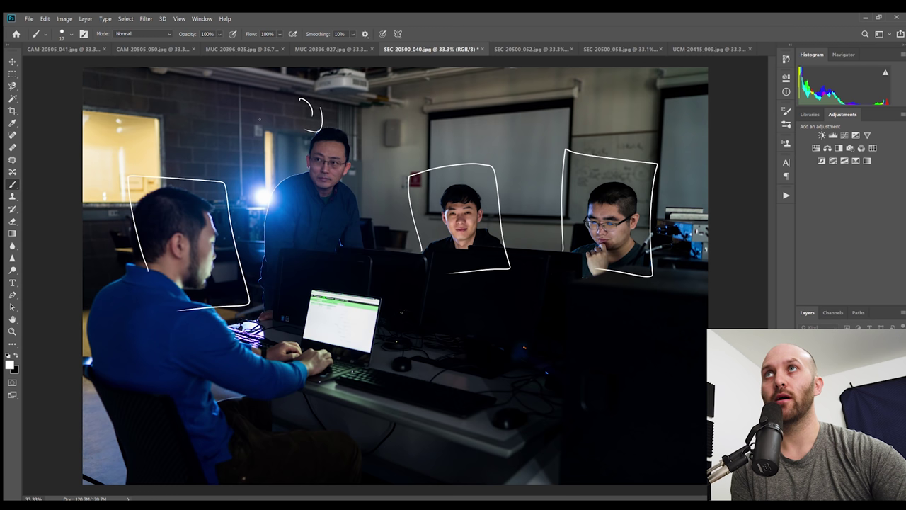
mouse_move(250, 87)
mouse_down()
mouse_move(277, 111)
mouse_move(244, 118)
mouse_up()
drag(243, 117, 286, 102)
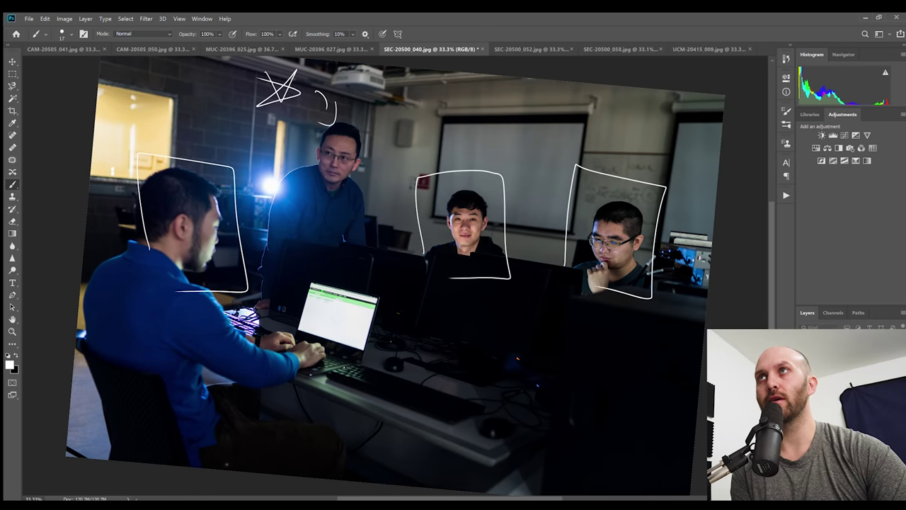
key(Escape)
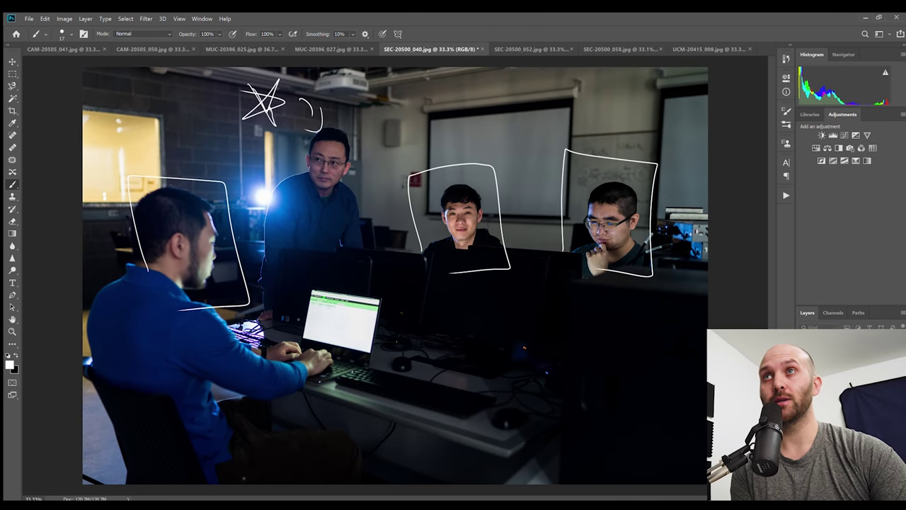
drag(295, 336, 304, 354)
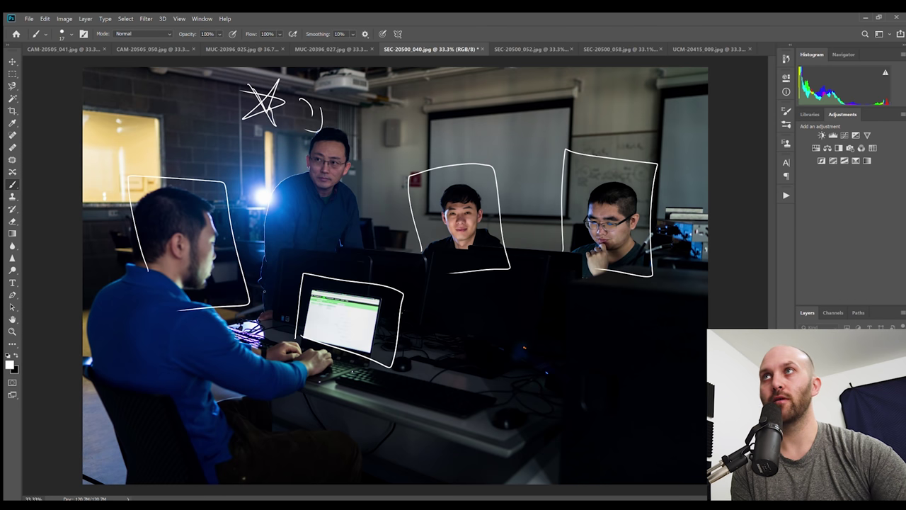
key(ctrl+Tab)
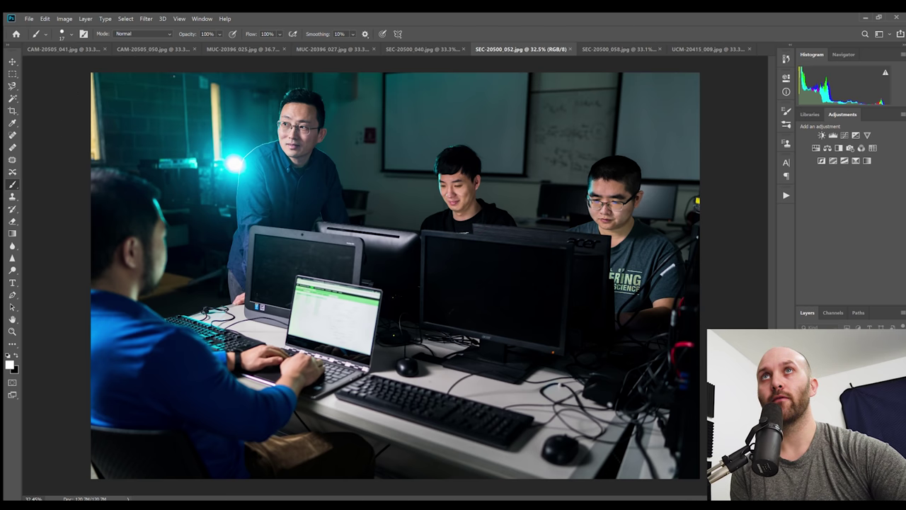
drag(170, 75, 177, 71)
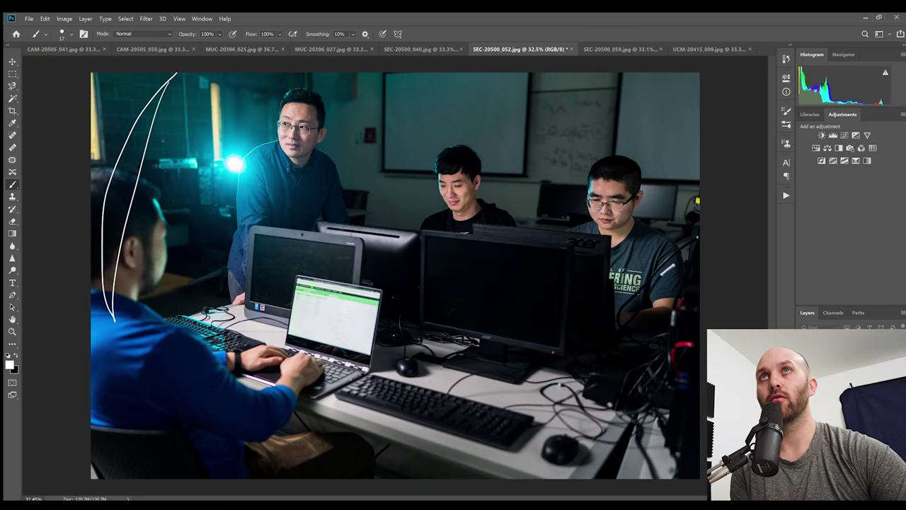
drag(135, 183, 230, 214)
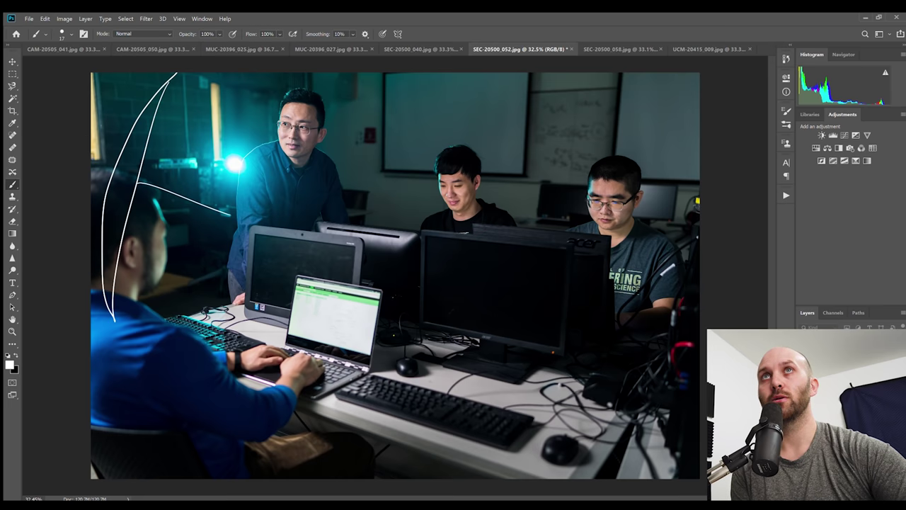
drag(105, 128, 92, 119)
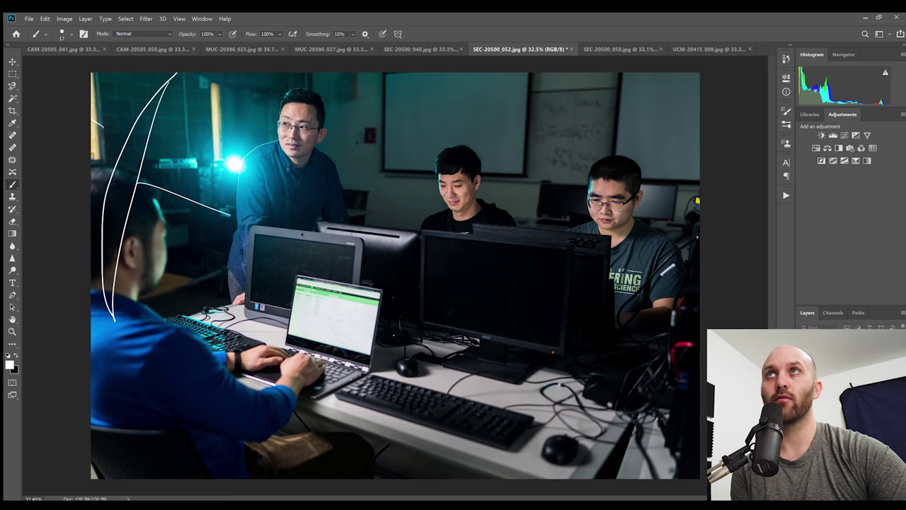
mouse_move(258, 120)
mouse_down()
mouse_move(297, 81)
mouse_move(351, 177)
mouse_move(269, 183)
mouse_move(264, 120)
mouse_up()
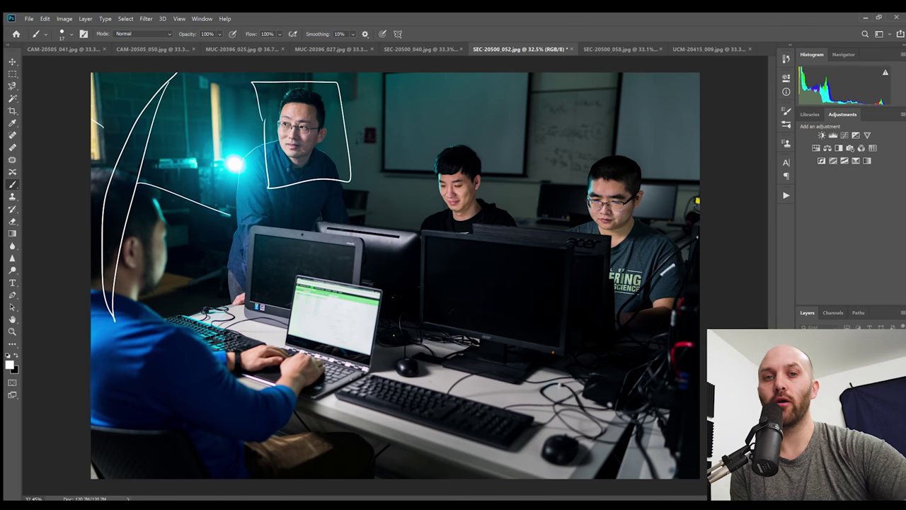
key(ctrl+z)
key(ctrl+z)
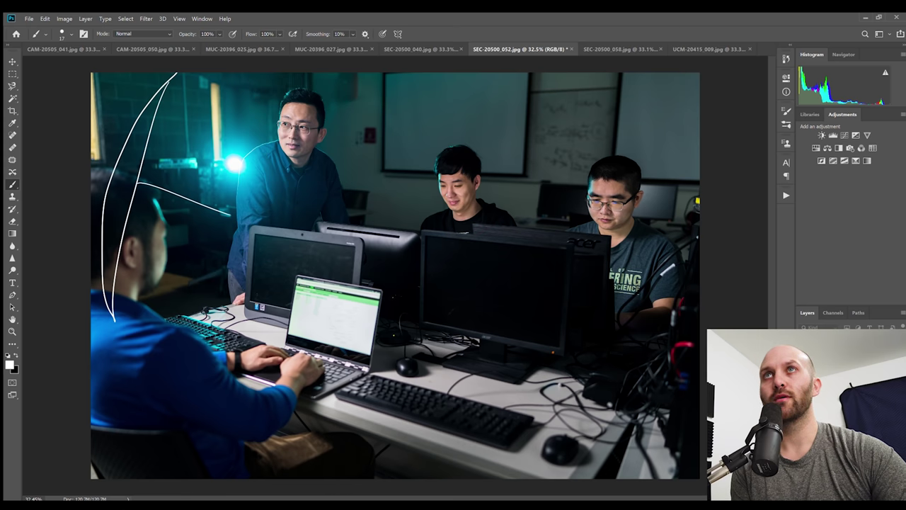
key(ctrl+z)
key(ctrl+z)
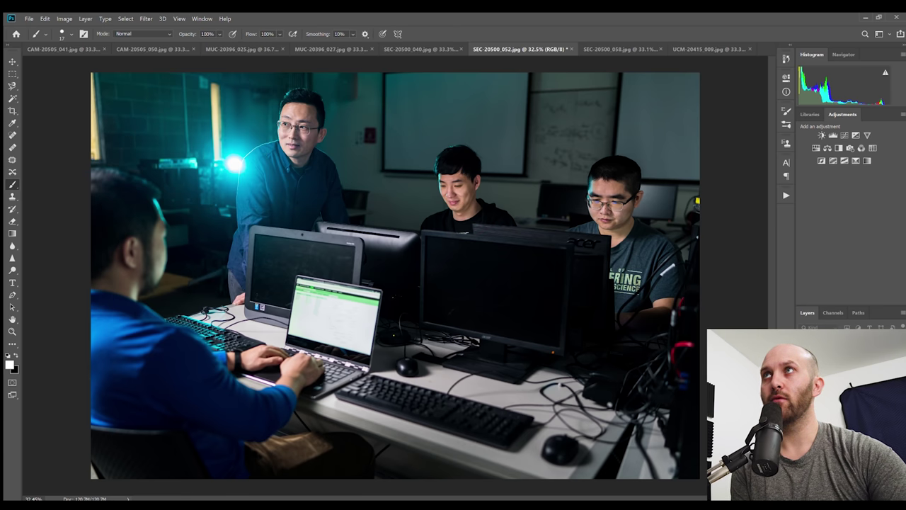
Draw a rectangle over the whiteboard and circle the glowing lamp, then open SEC-20500_058.
drag(520, 106, 529, 113)
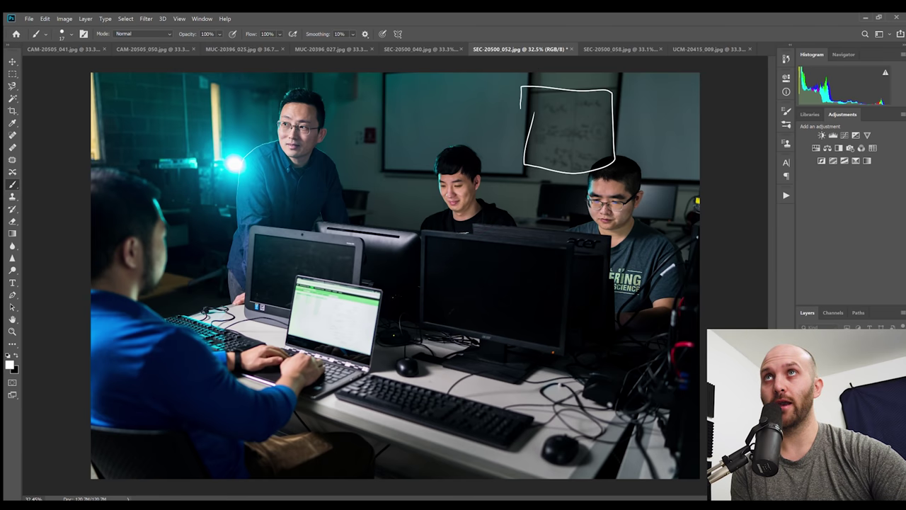
drag(198, 124, 197, 129)
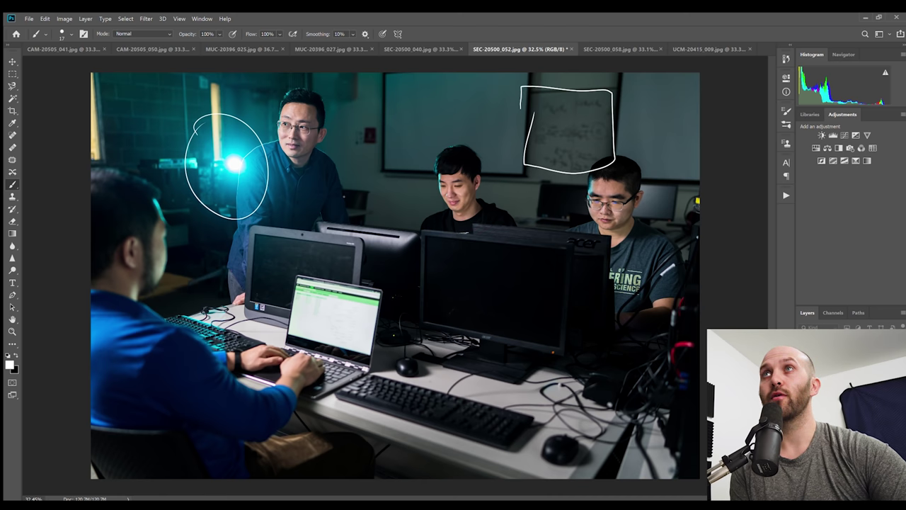
click(611, 49)
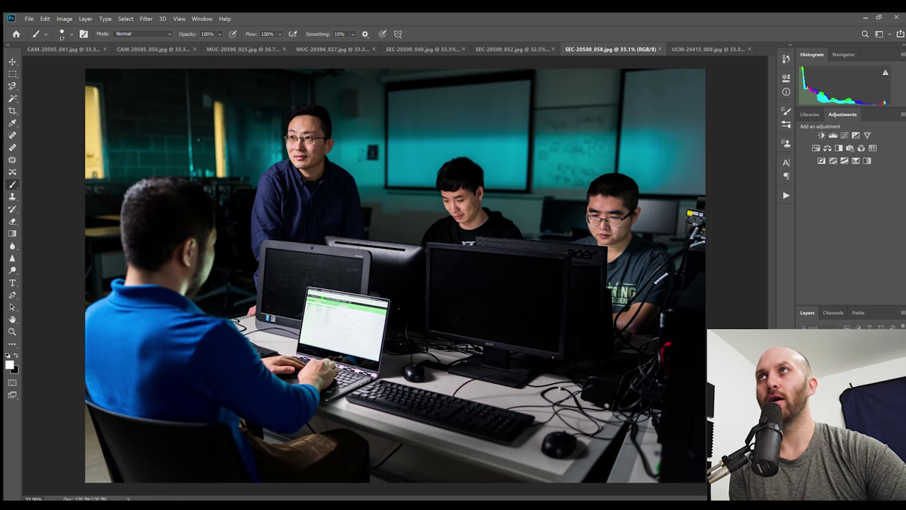
Outline the whiteboard and circle the spot left of the standing man, comparing classroom tabs.
drag(538, 144, 541, 185)
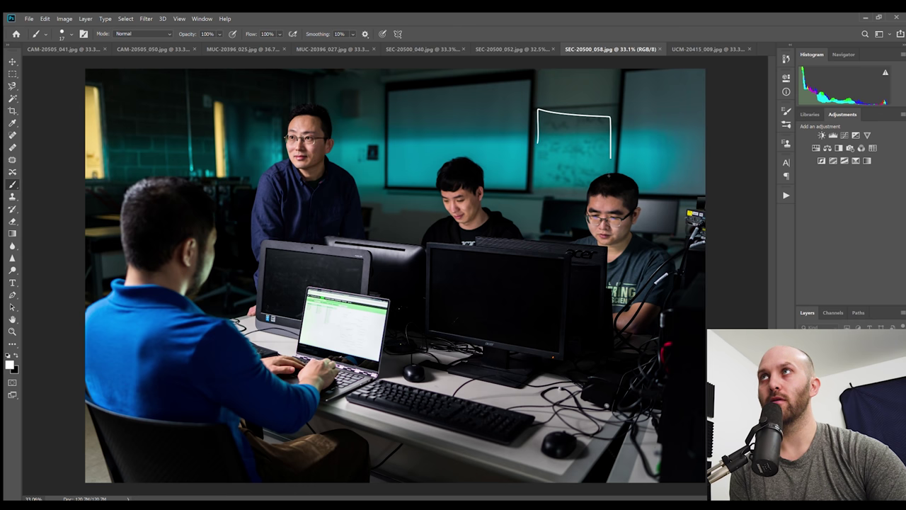
drag(248, 154, 249, 156)
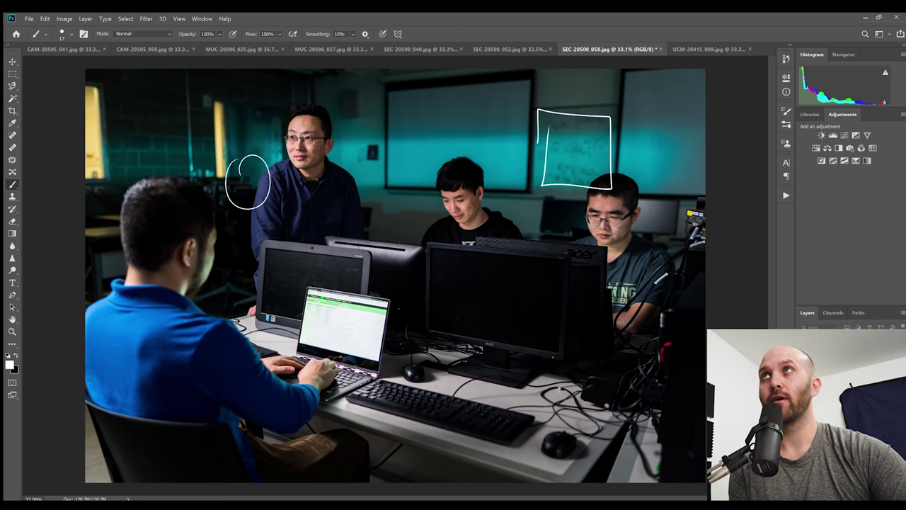
drag(221, 159, 247, 161)
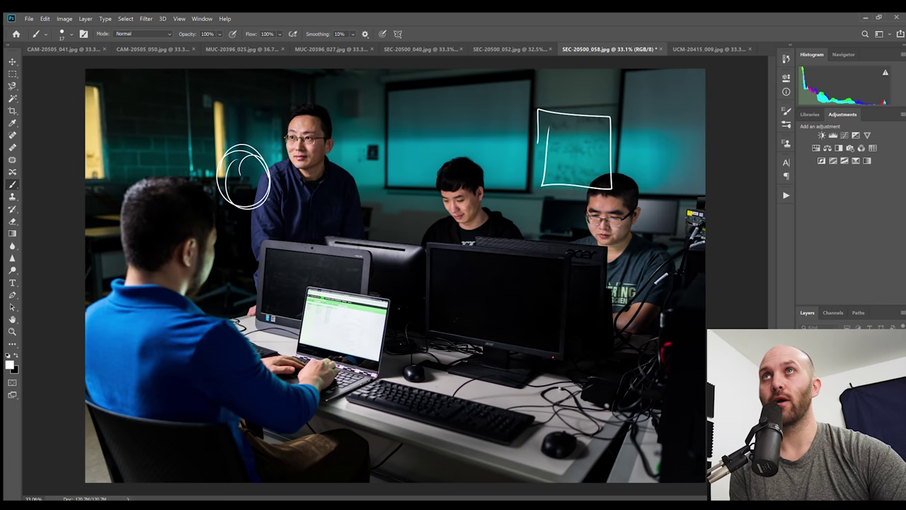
click(501, 48)
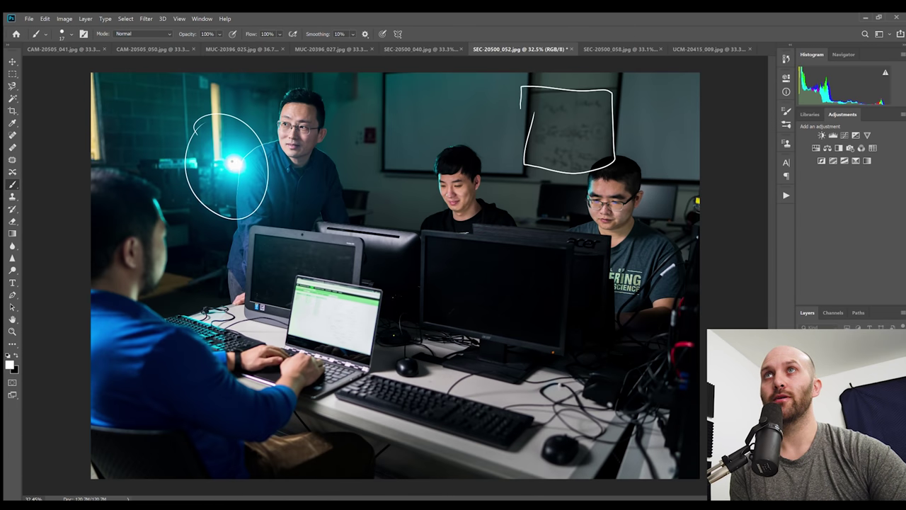
click(608, 49)
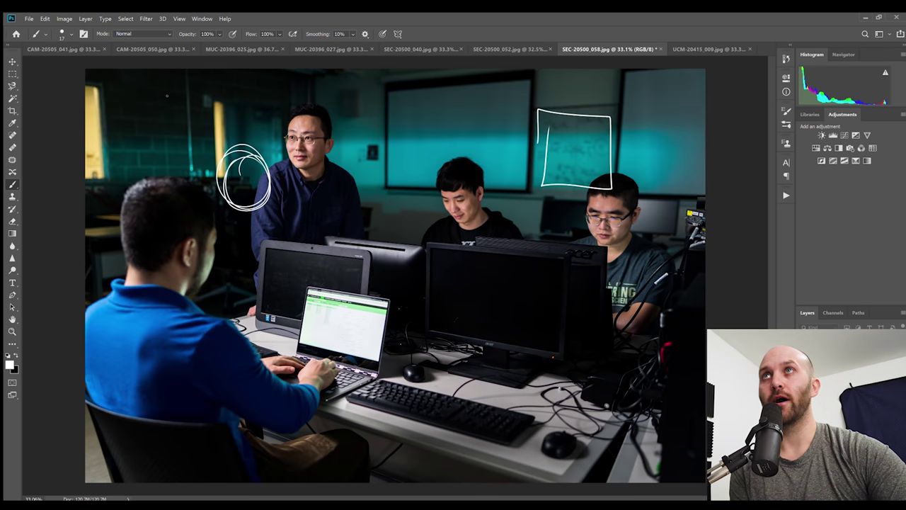
Draw an arrow toward the standing man's head, then clear all classroom annotations.
mouse_move(168, 97)
mouse_down()
mouse_move(240, 120)
mouse_move(241, 131)
mouse_up()
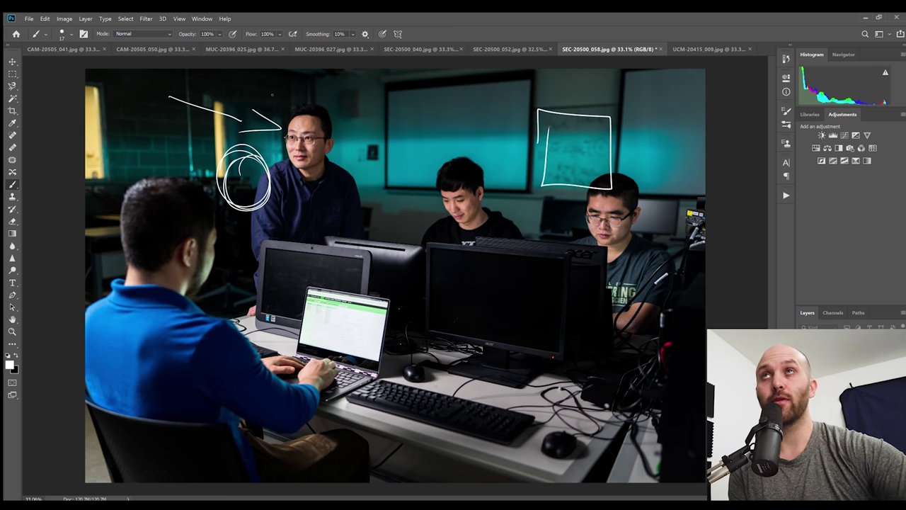
key(Delete)
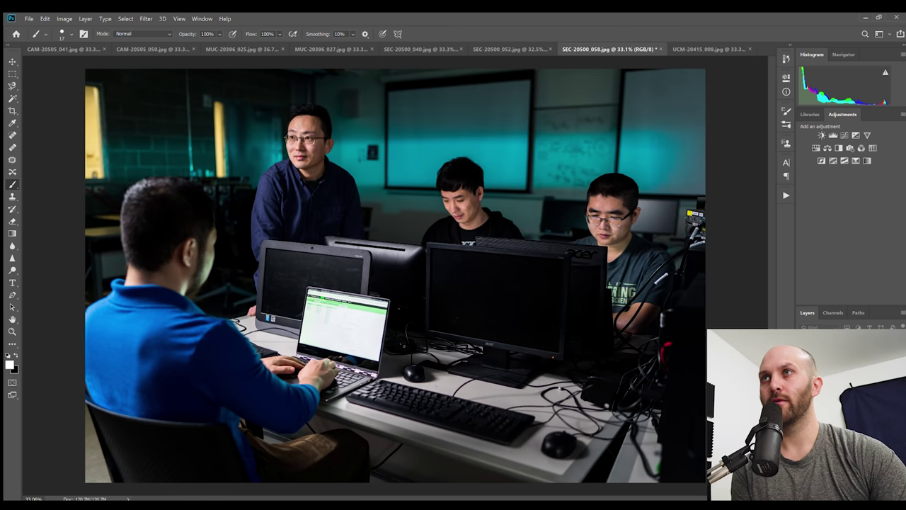
mouse_move(439, 327)
mouse_down()
mouse_move(658, 251)
mouse_move(421, 332)
mouse_up()
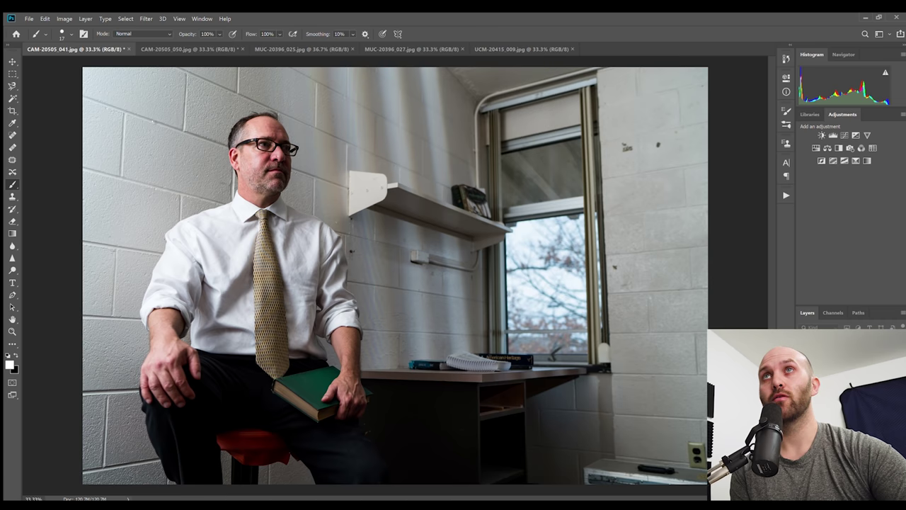
Draw an arrow at the man's head and a loop around the book on his knee.
drag(153, 122, 187, 168)
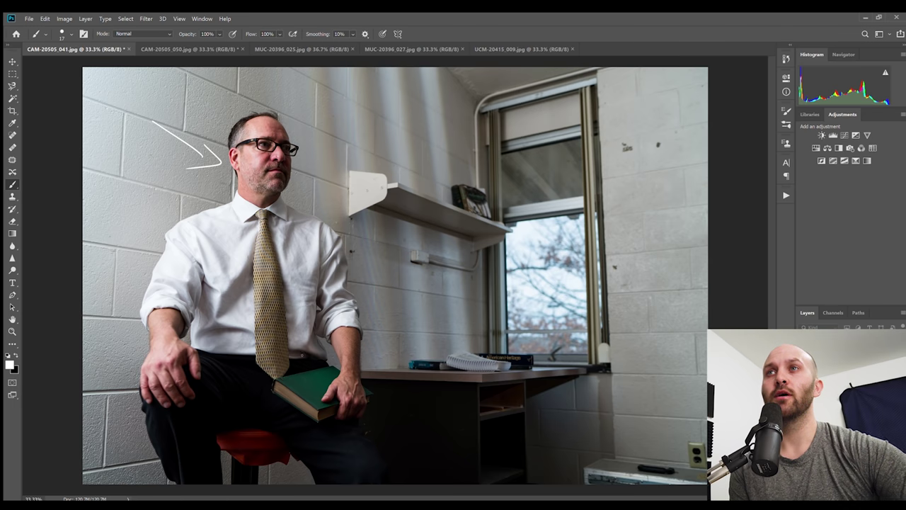
drag(265, 361, 322, 453)
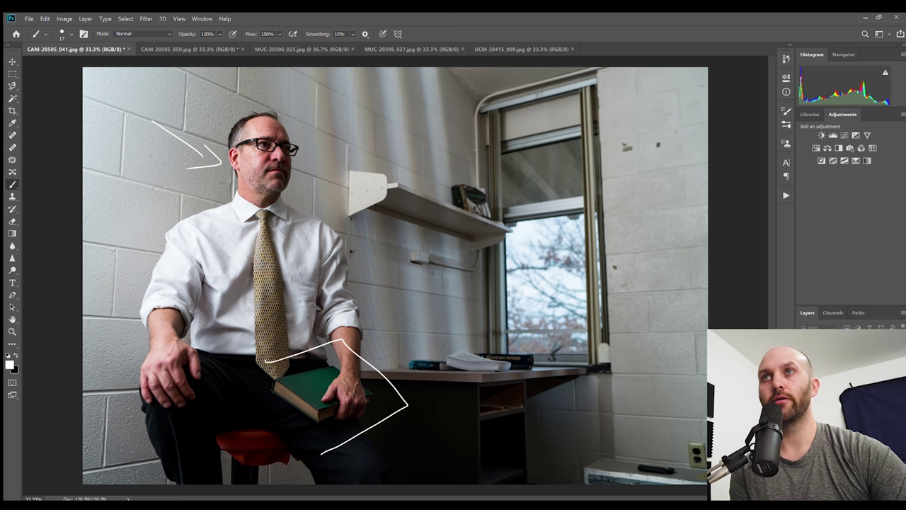
drag(265, 362, 322, 446)
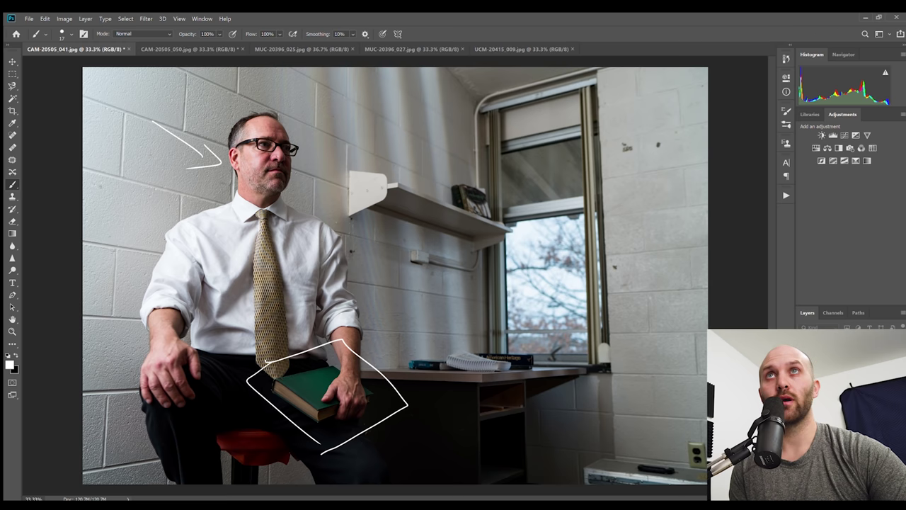
Sketch and undo a wall rectangle, a window outline and a small window arrow.
drag(103, 176, 92, 183)
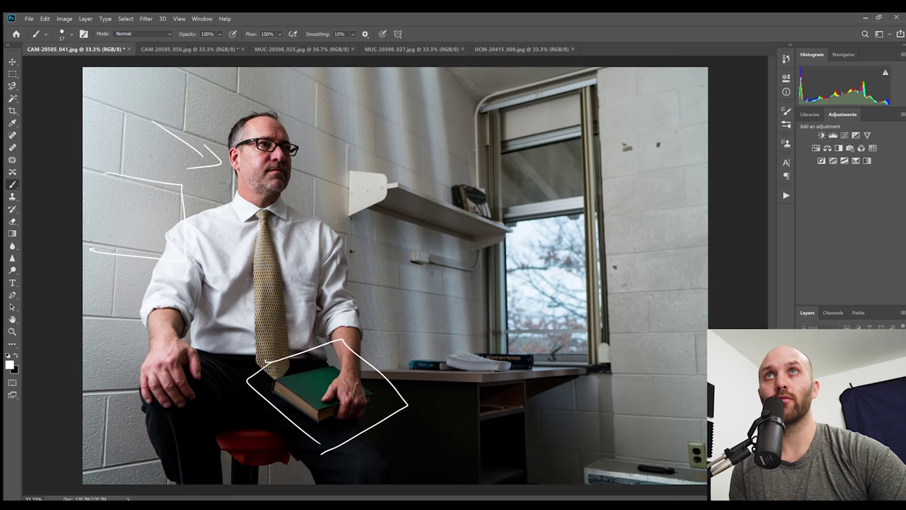
key(ctrl+z)
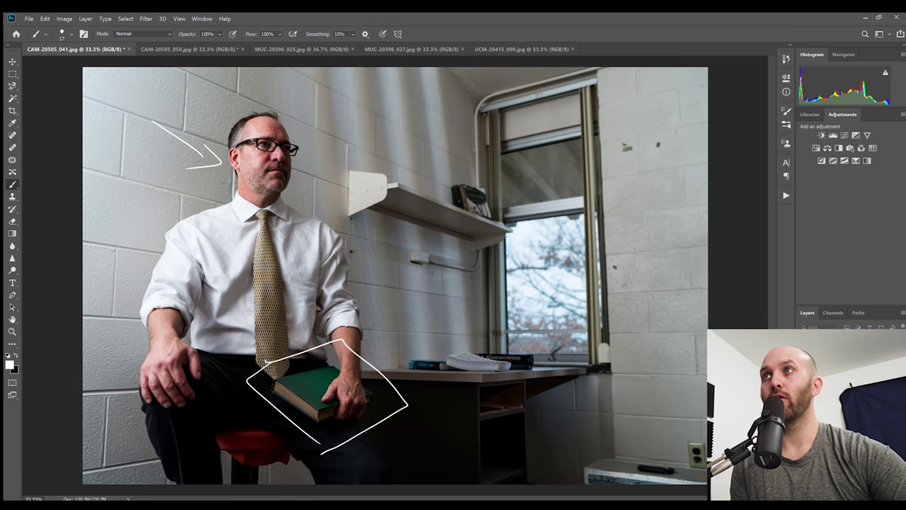
mouse_move(483, 113)
mouse_down()
mouse_move(443, 335)
mouse_move(611, 357)
mouse_move(617, 147)
mouse_move(566, 107)
mouse_move(471, 124)
mouse_up()
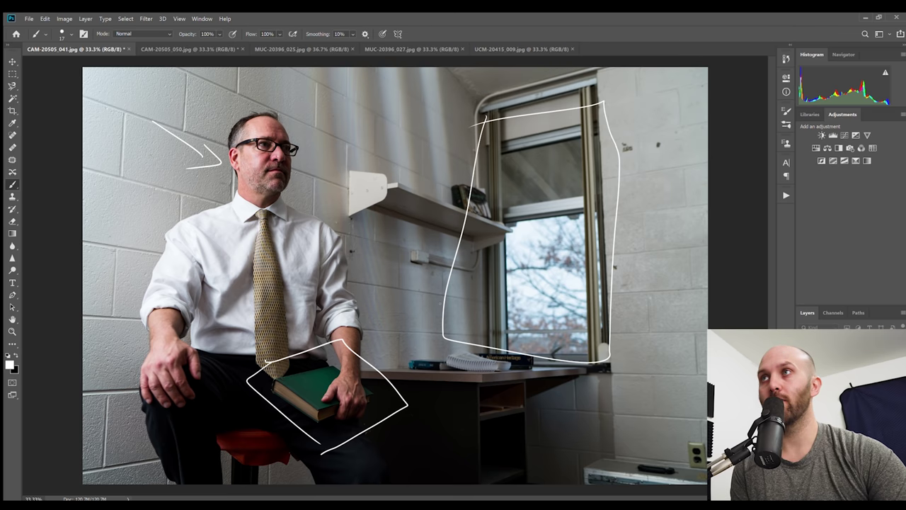
mouse_move(552, 361)
mouse_down()
mouse_move(552, 344)
mouse_move(579, 327)
mouse_up()
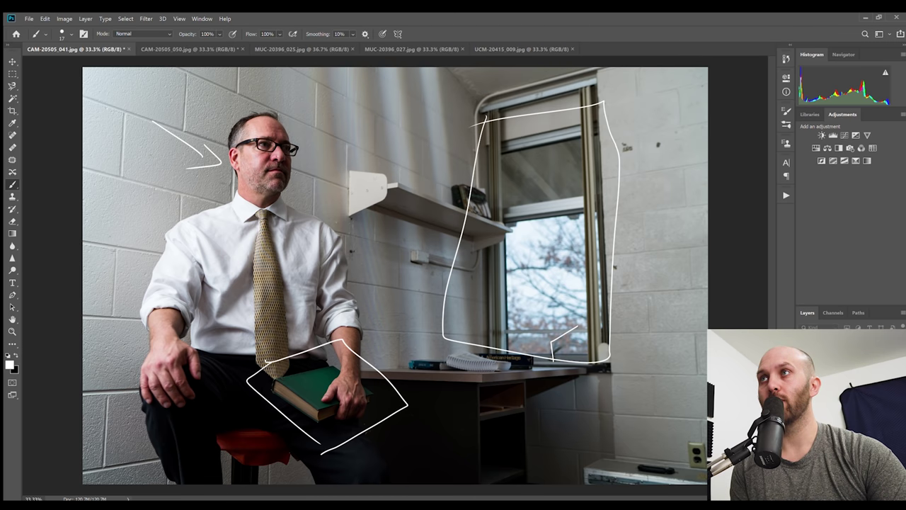
key(ctrl+z)
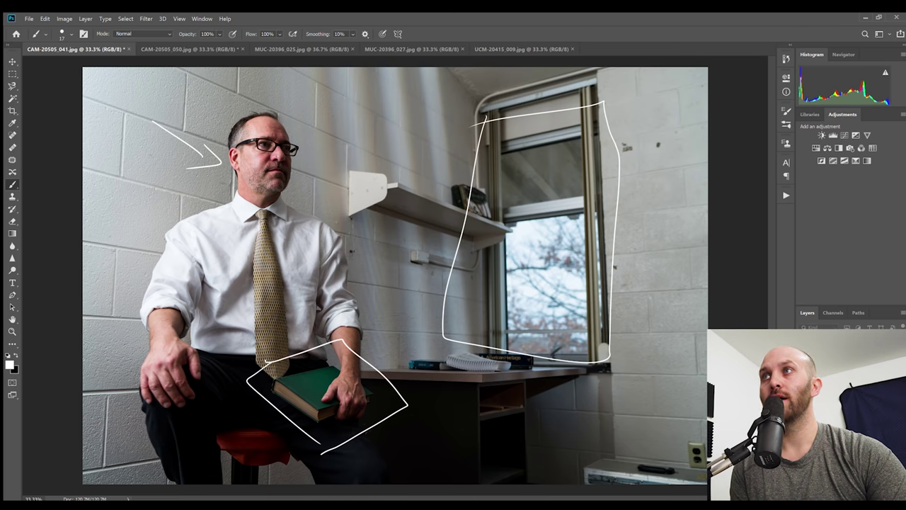
key(ctrl+z)
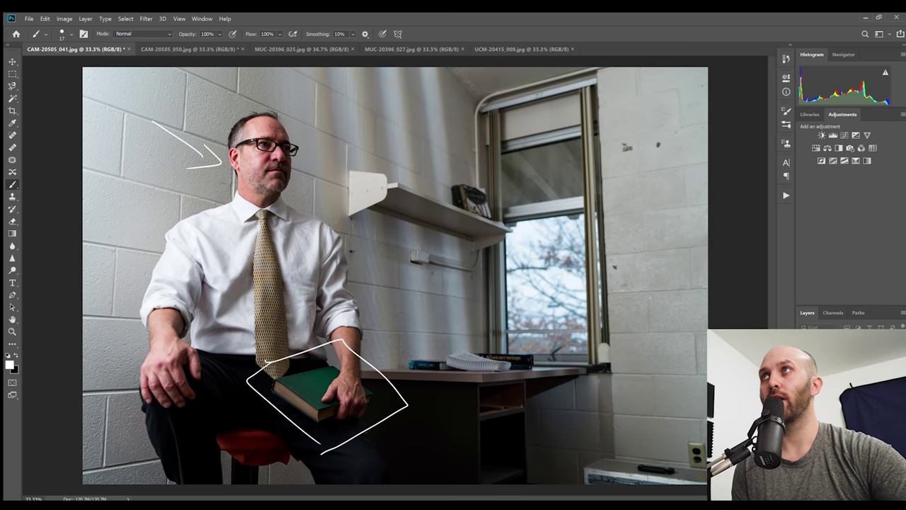
On CAM-20505_050, outline the window blinds and add a mark, then discard both.
click(182, 49)
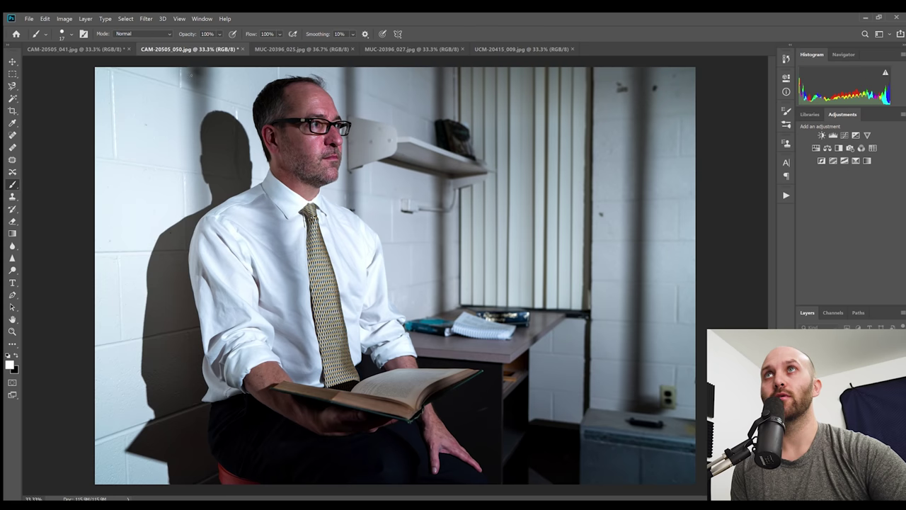
mouse_move(450, 85)
mouse_down()
mouse_move(561, 311)
mouse_move(588, 68)
mouse_up()
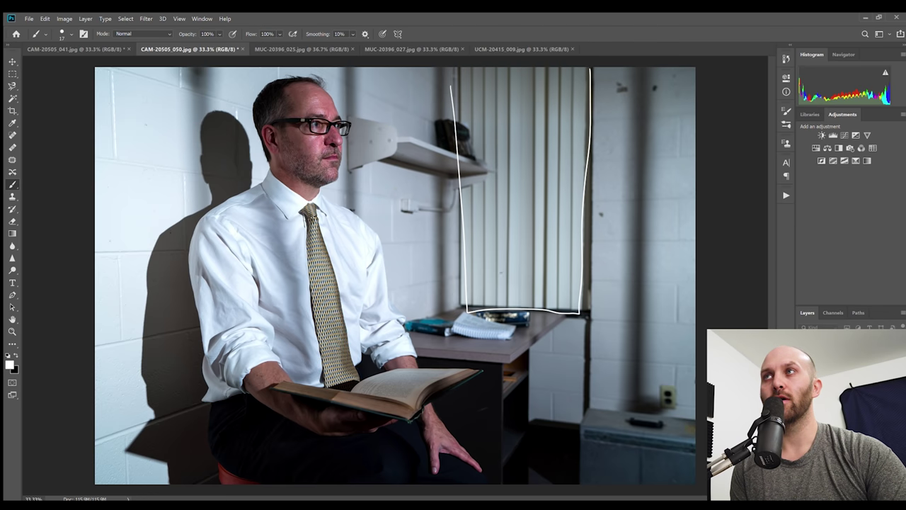
drag(513, 287, 542, 269)
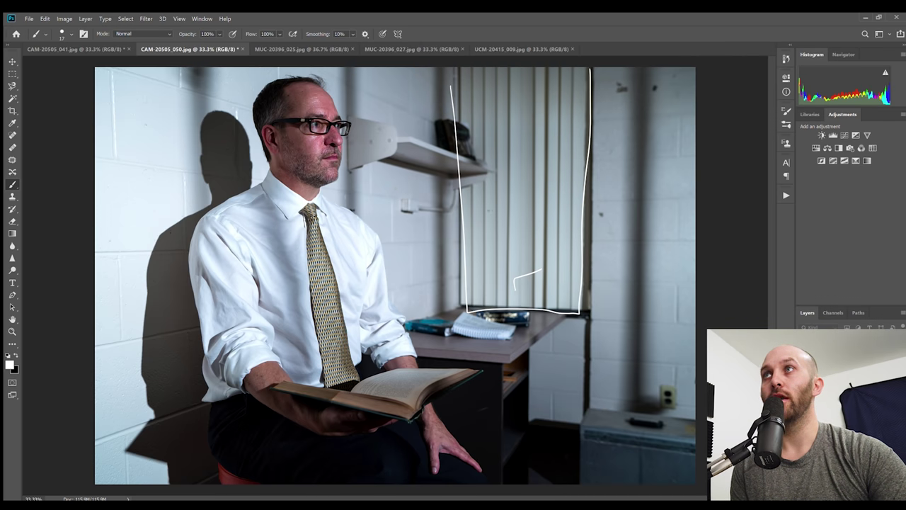
key(ctrl+z)
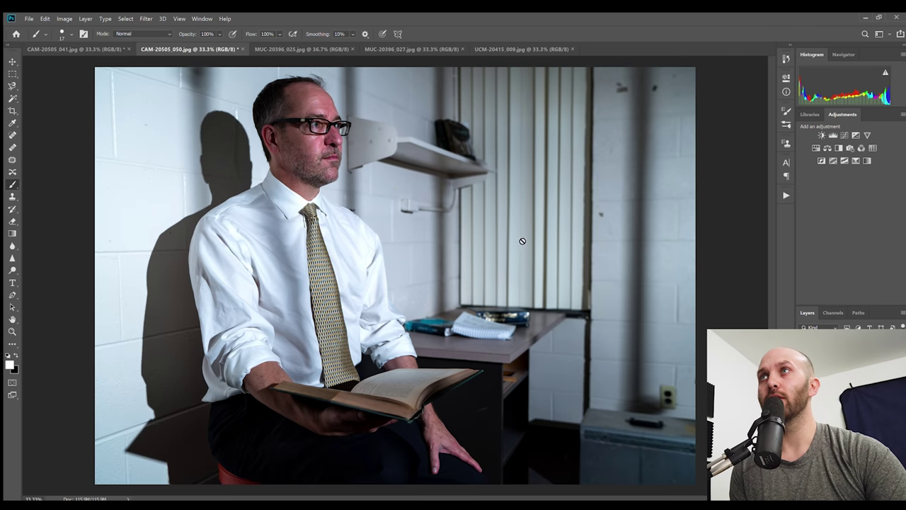
key(F2)
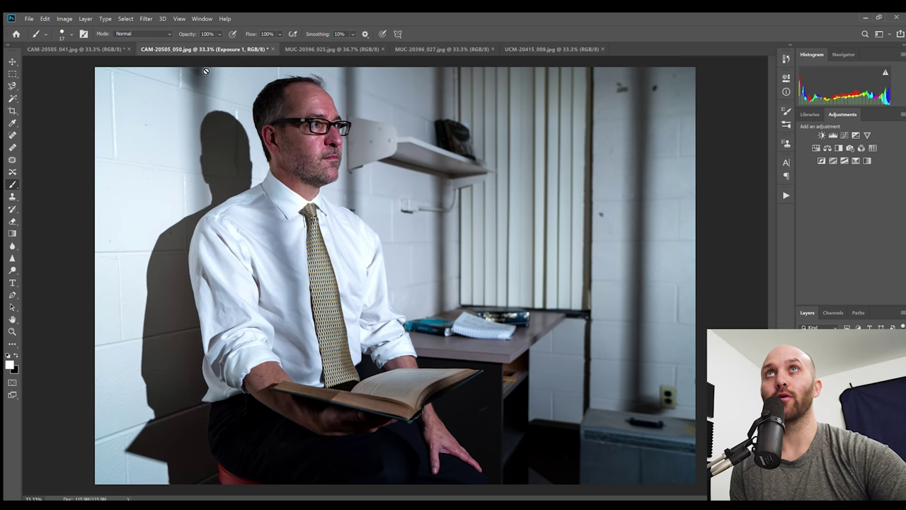
Compare the annotated office portrait with the reading portrait by flipping between them.
click(78, 49)
click(181, 49)
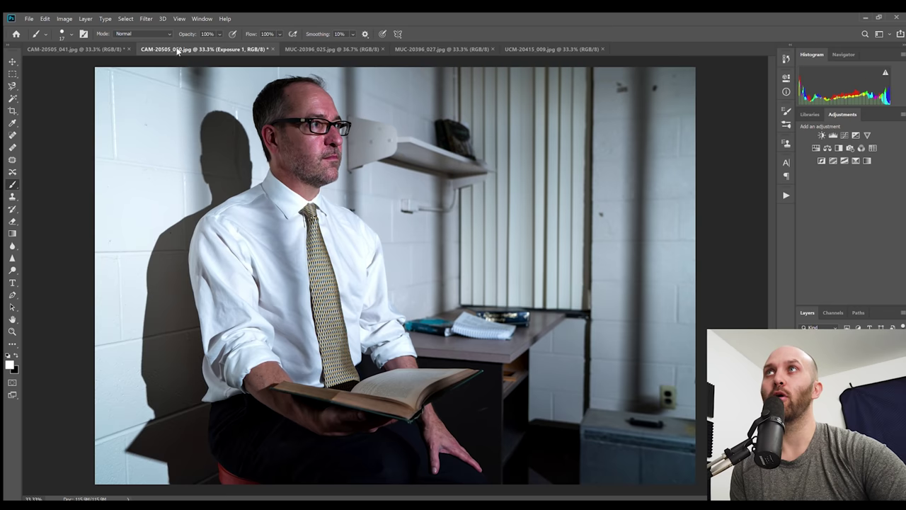
click(95, 47)
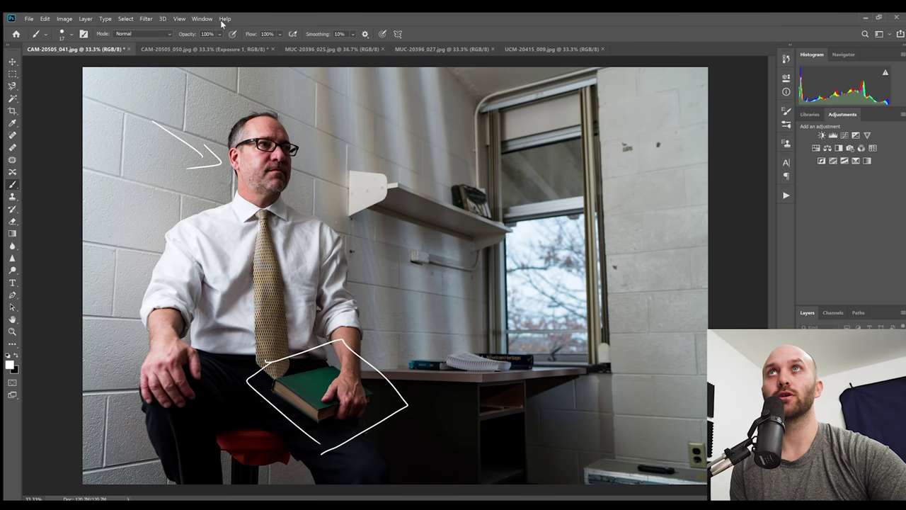
click(206, 48)
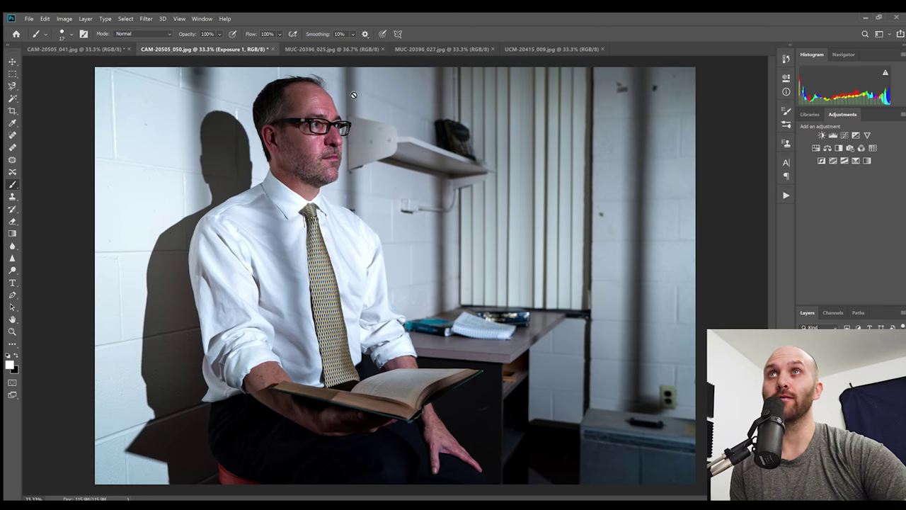
On the photo layer, sketch a top-left light shape, outline forearm and sleeve, and add a right-wall arrow.
key(alt+bracketleft)
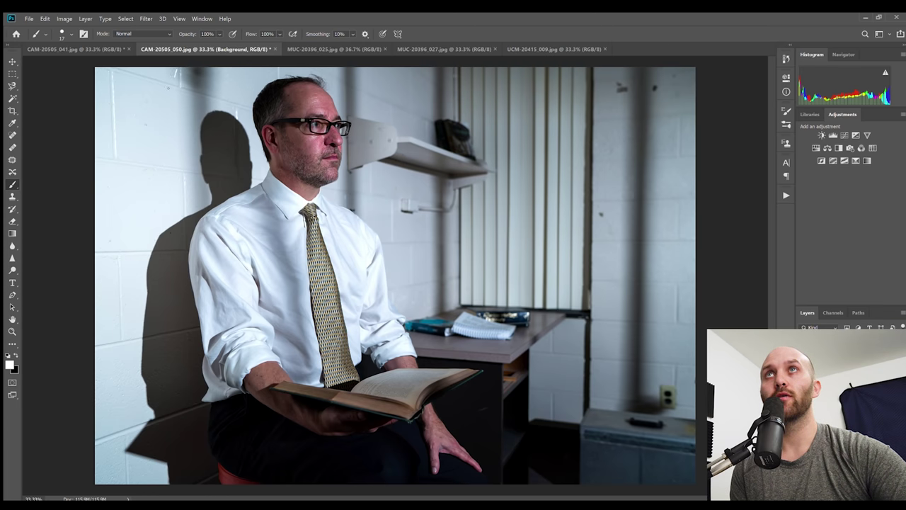
drag(175, 72, 222, 66)
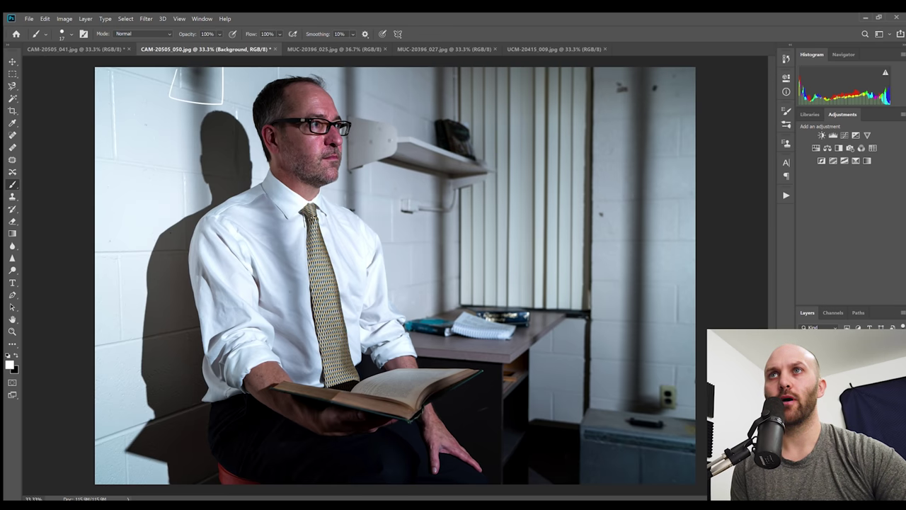
drag(283, 333, 248, 318)
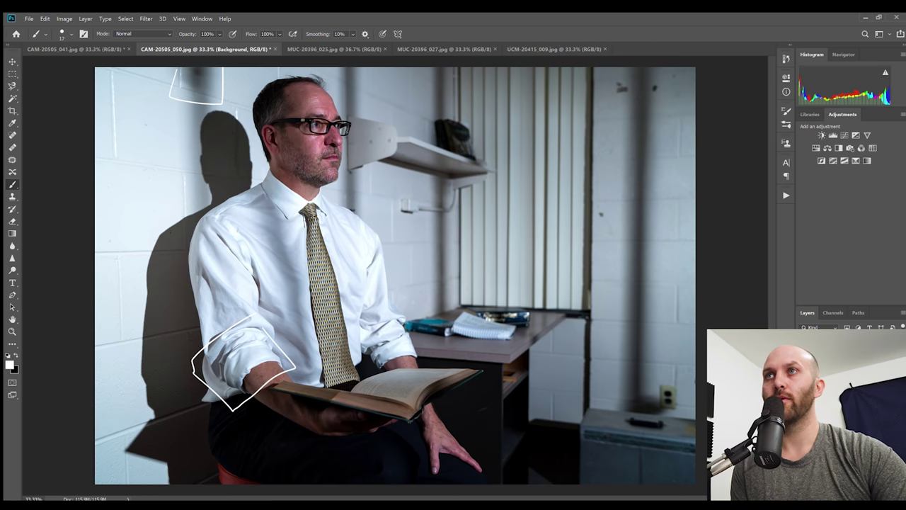
mouse_move(400, 305)
mouse_down()
mouse_move(412, 445)
mouse_move(536, 385)
mouse_move(411, 351)
mouse_up()
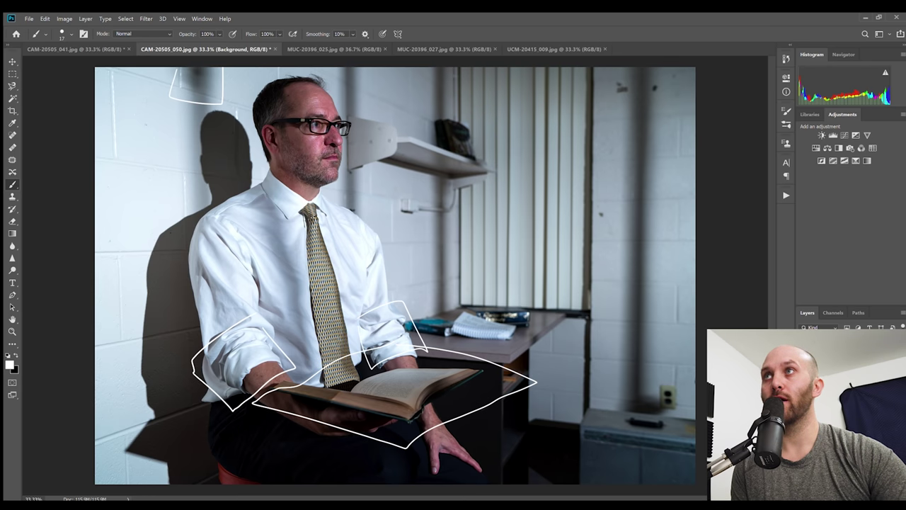
mouse_move(554, 244)
mouse_down()
mouse_move(646, 234)
mouse_move(644, 247)
mouse_up()
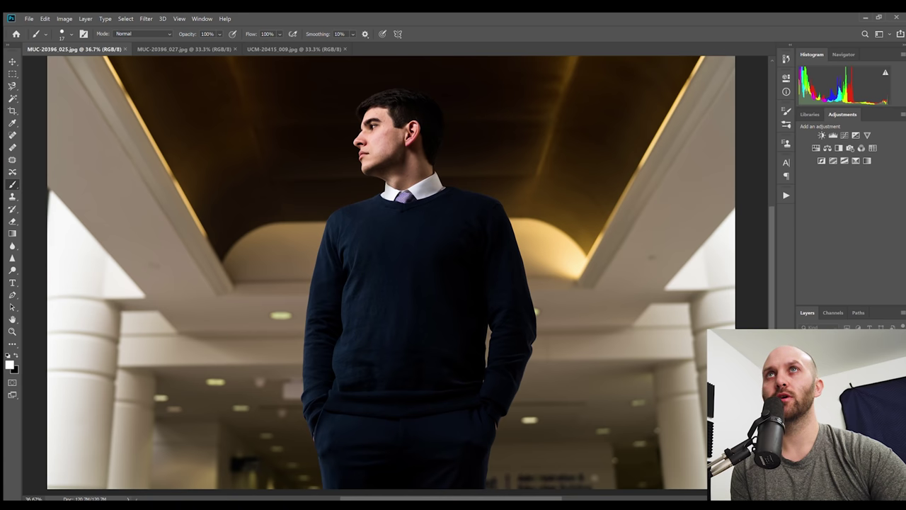
Sketch white light shapes at the upper left and upper right, undoing a stray ear stroke.
drag(98, 77, 99, 77)
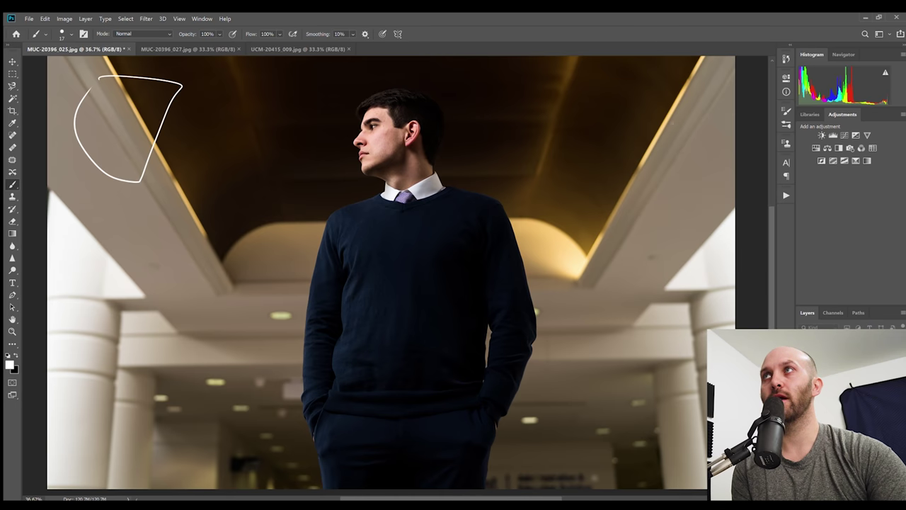
mouse_move(676, 120)
mouse_down()
mouse_move(639, 145)
mouse_move(544, 141)
mouse_move(605, 153)
mouse_move(610, 165)
mouse_up()
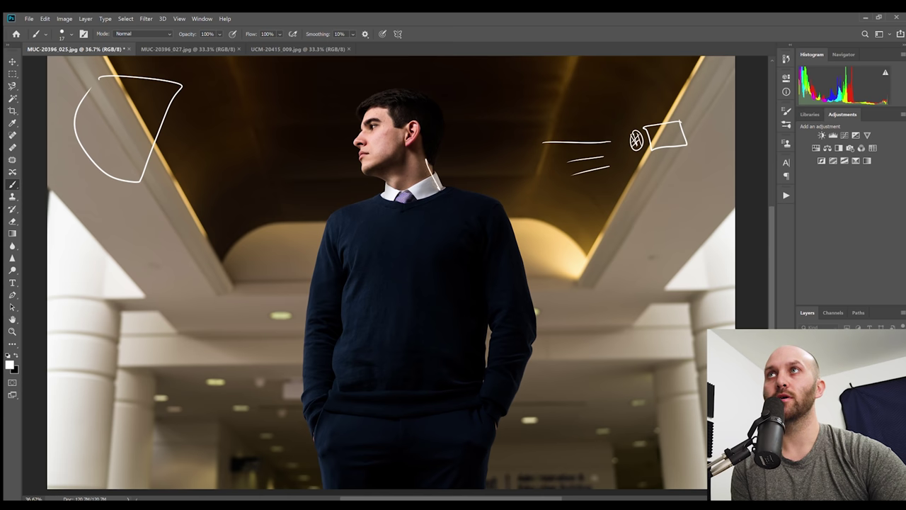
mouse_move(439, 191)
mouse_down()
mouse_move(415, 134)
mouse_move(434, 174)
mouse_up()
key(ctrl+z)
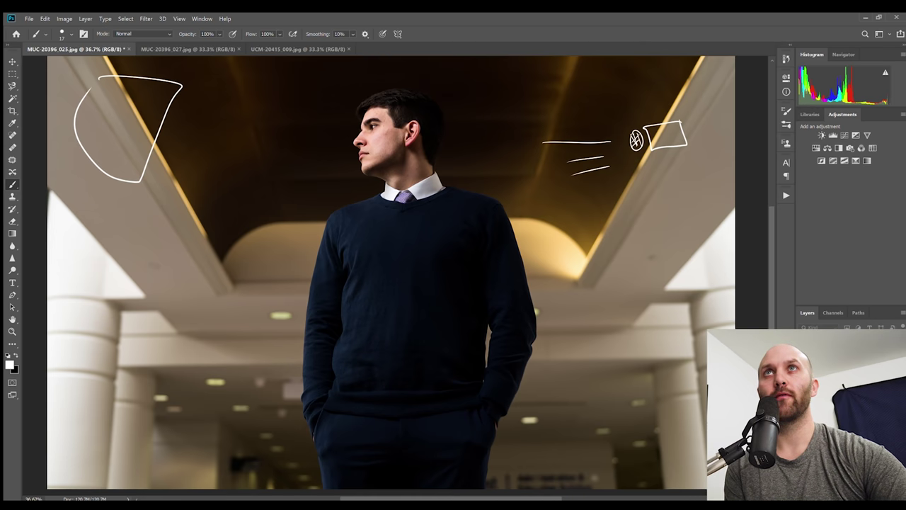
Draw four beam lines from the left light toward the man, then show MUC-20396_027.
drag(161, 182, 209, 229)
drag(165, 161, 214, 183)
drag(180, 140, 255, 151)
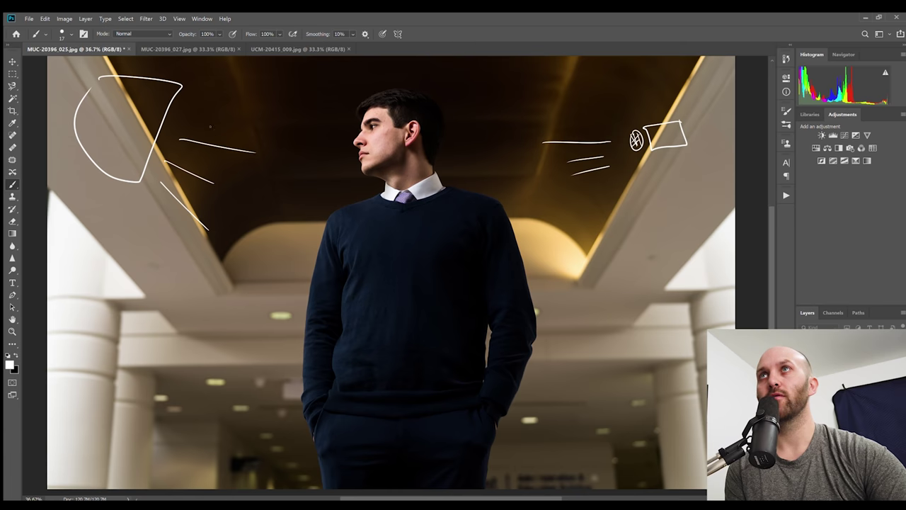
drag(195, 112, 256, 125)
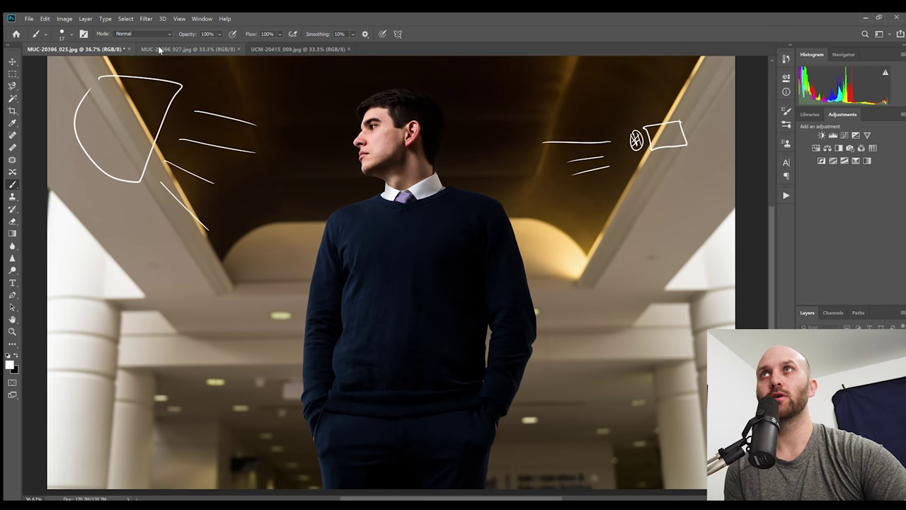
click(177, 49)
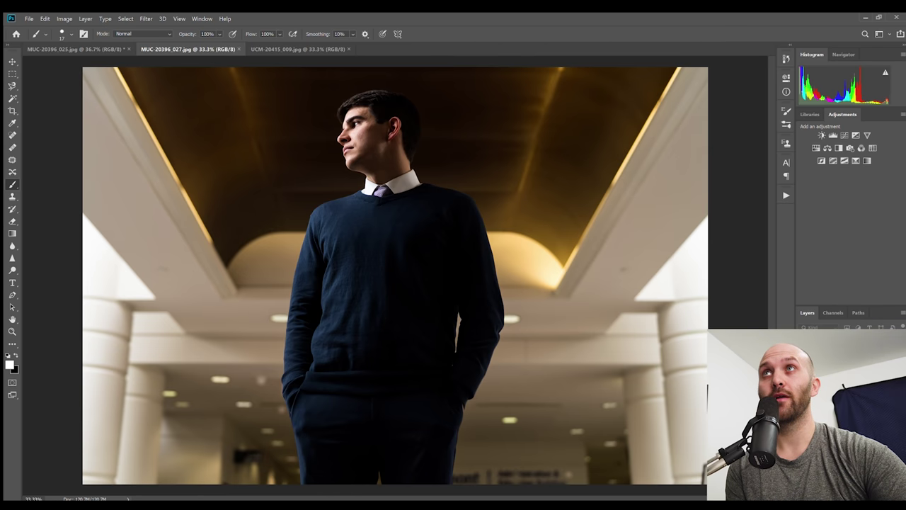
Trace the man's jaw, cheek highlight and shoulder edge, plus a zigzag down his torso, in white.
mouse_move(362, 123)
mouse_down()
mouse_move(381, 156)
mouse_move(373, 121)
mouse_move(633, 138)
mouse_up()
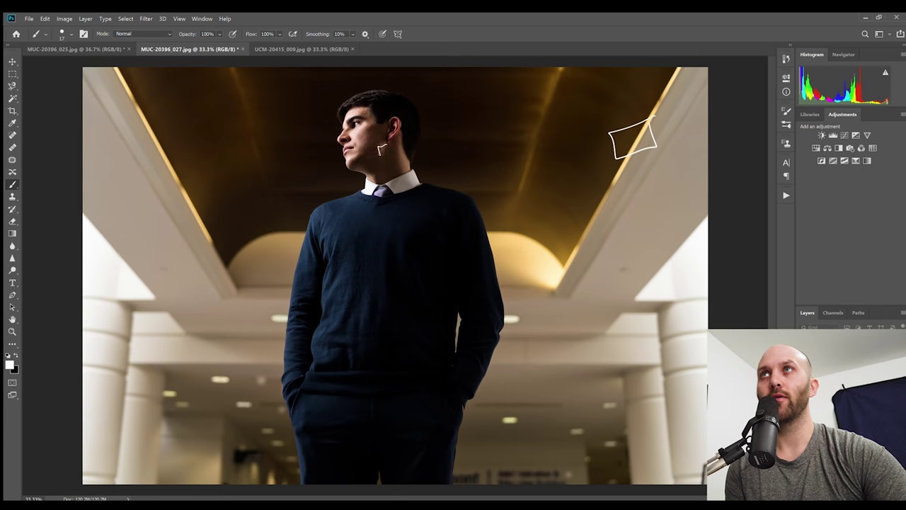
drag(380, 150, 400, 142)
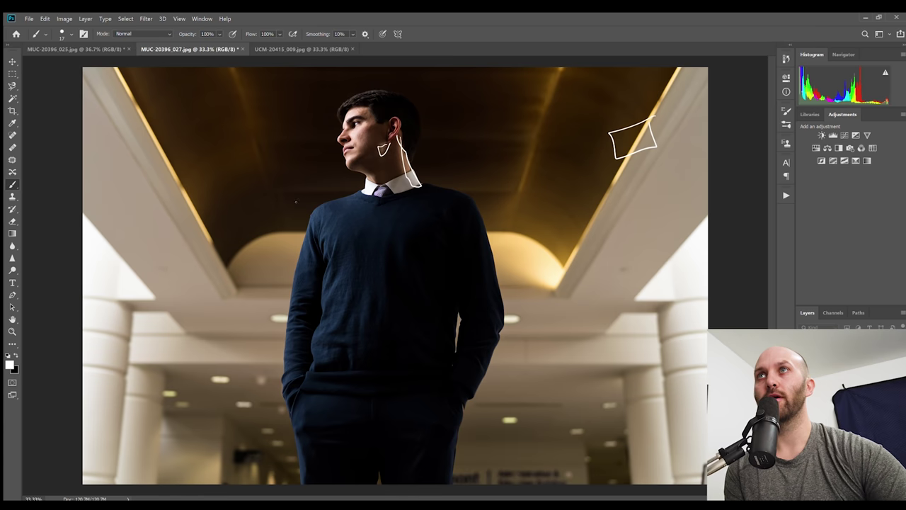
mouse_move(363, 189)
mouse_down()
mouse_move(281, 322)
mouse_move(319, 317)
mouse_move(365, 192)
mouse_up()
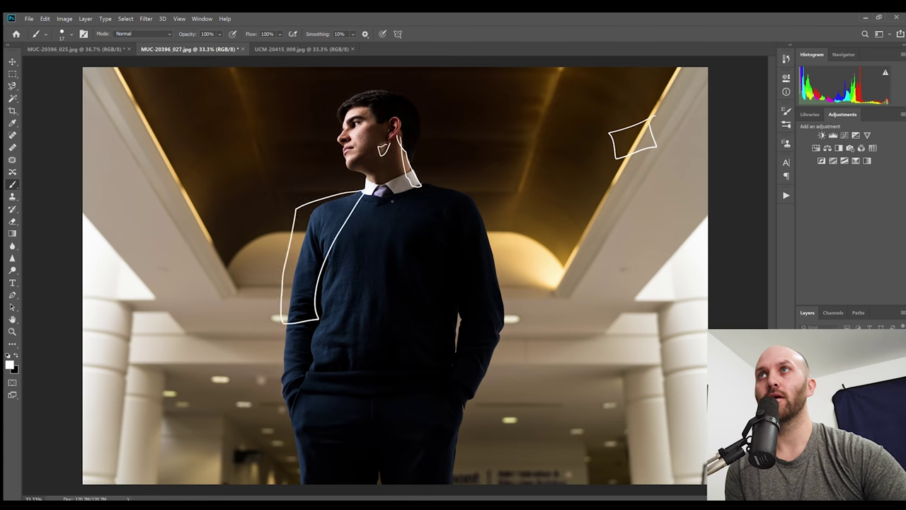
mouse_move(421, 191)
mouse_down()
mouse_move(439, 226)
mouse_move(407, 338)
mouse_move(444, 467)
mouse_up()
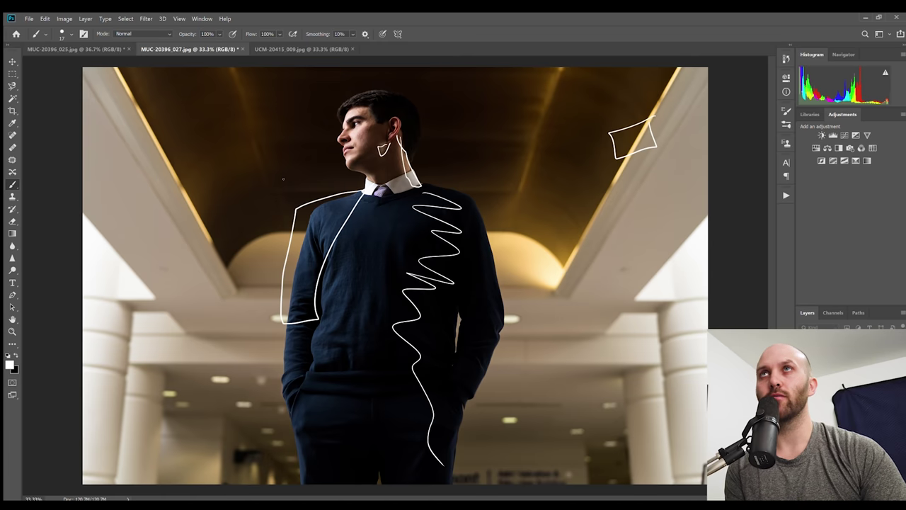
scroll(284, 178, down, 1)
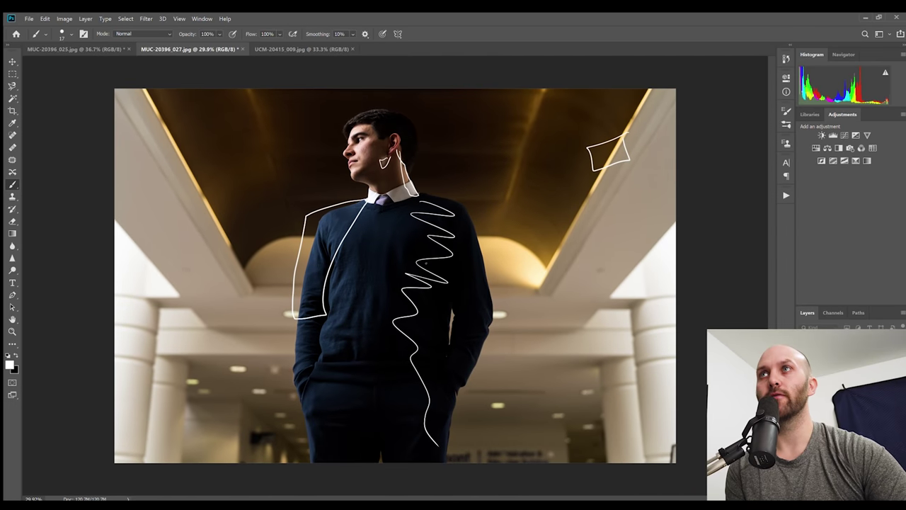
Switch back and forth between the two hallway photo tabs.
click(75, 49)
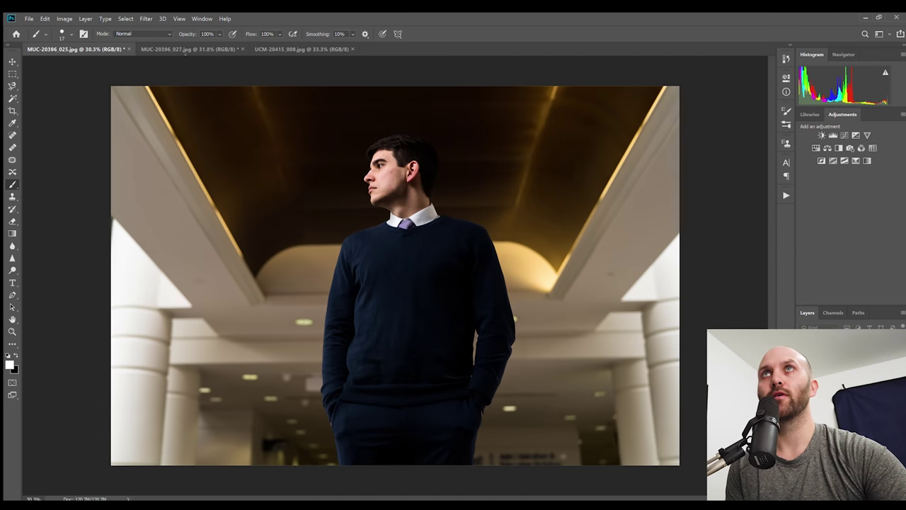
click(175, 47)
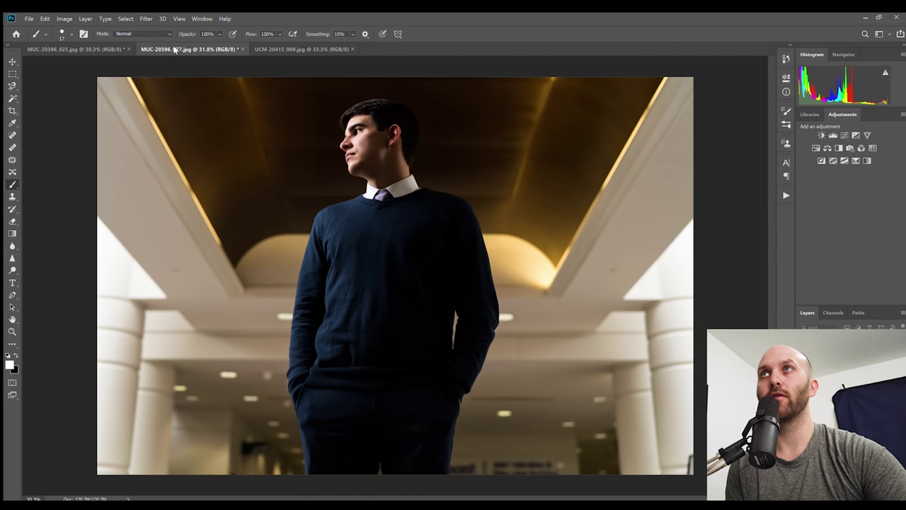
click(107, 51)
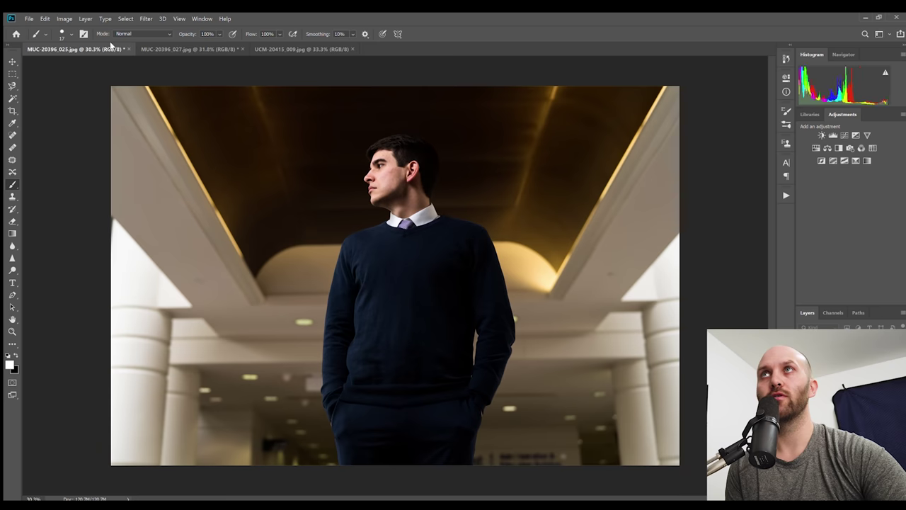
click(188, 48)
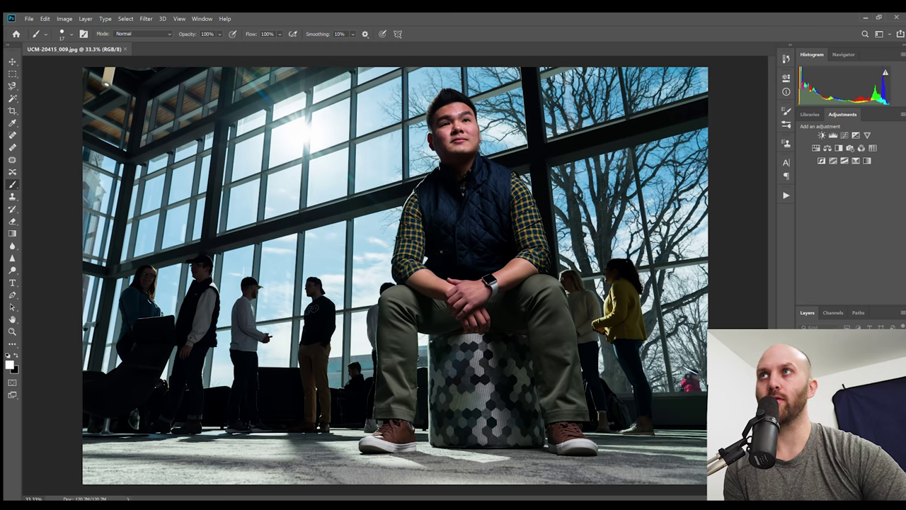
Draw an arrow toward the man's head and outline three background people, including the woman on the right.
mouse_move(387, 105)
mouse_down()
mouse_move(415, 113)
mouse_move(401, 122)
mouse_up()
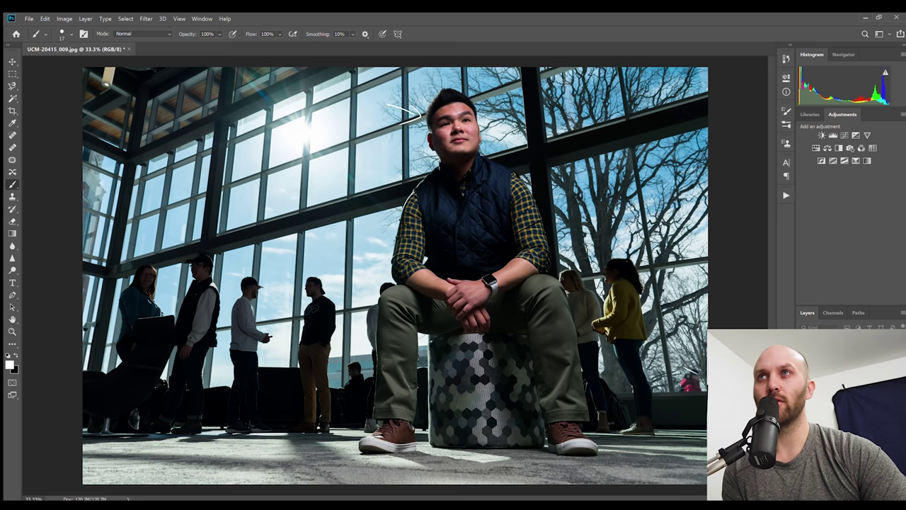
mouse_move(296, 296)
mouse_down()
mouse_move(340, 263)
mouse_move(351, 344)
mouse_up()
mouse_move(268, 305)
mouse_down()
mouse_move(252, 266)
mouse_move(231, 318)
mouse_up()
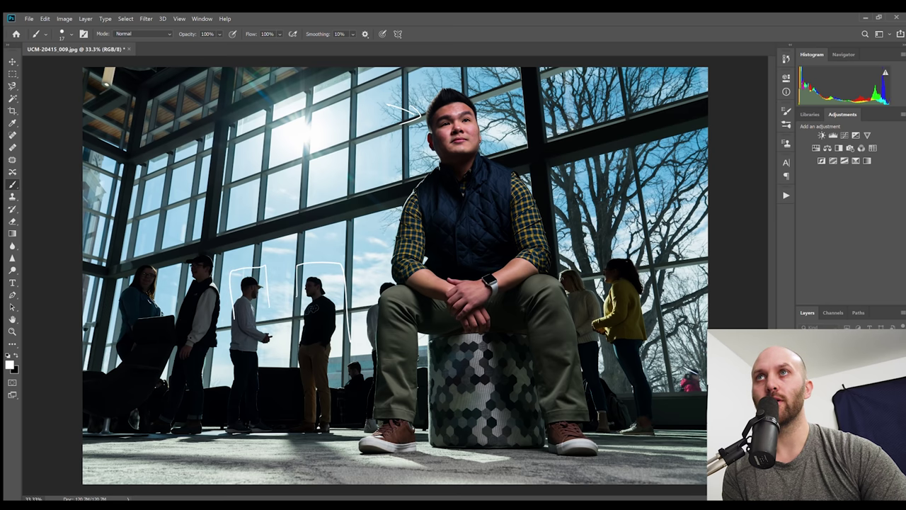
mouse_move(599, 289)
mouse_down()
mouse_move(600, 236)
mouse_move(656, 310)
mouse_up()
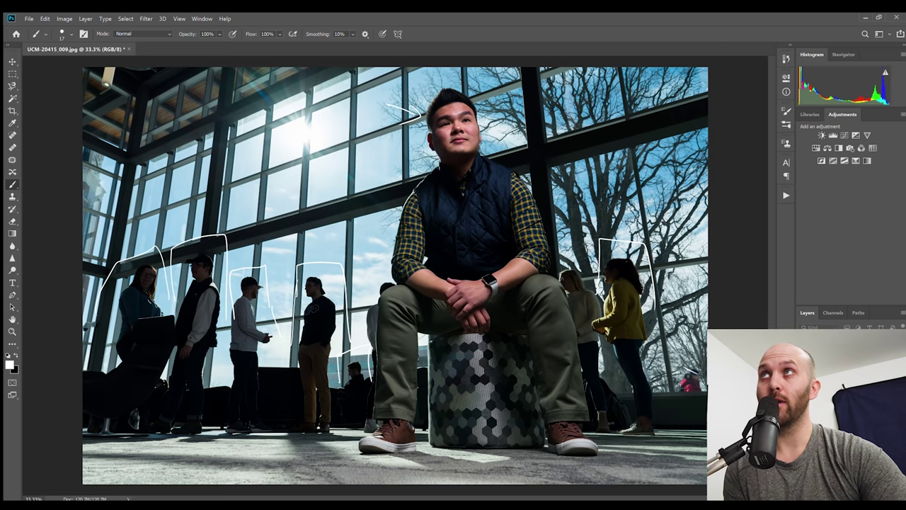
Stroke the top-right window beam and draw arrows from the left and right windows toward the man.
drag(524, 69, 658, 105)
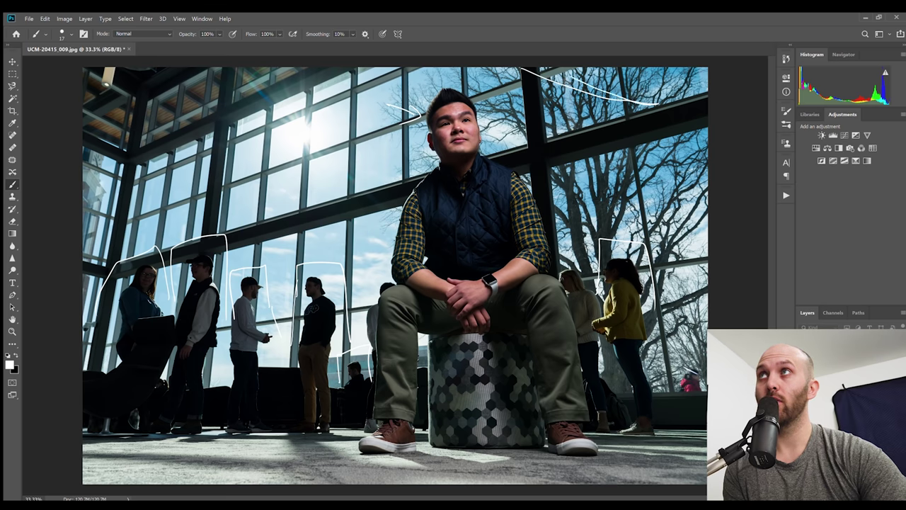
mouse_move(545, 71)
mouse_down()
mouse_move(648, 107)
mouse_move(623, 70)
mouse_move(633, 85)
mouse_up()
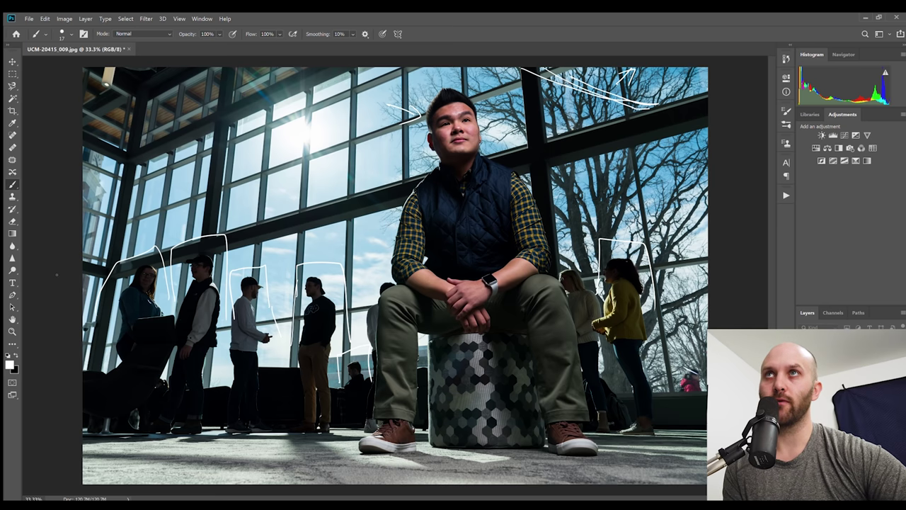
drag(128, 256, 405, 185)
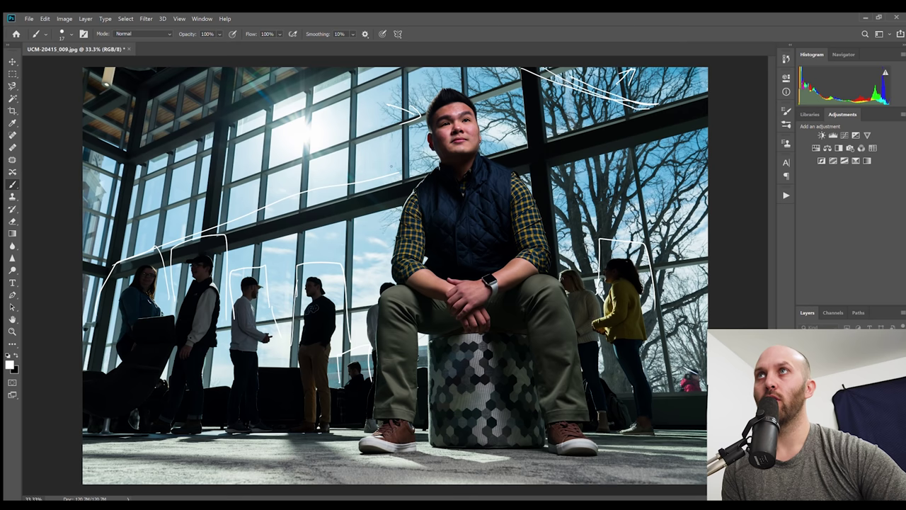
drag(676, 127, 552, 176)
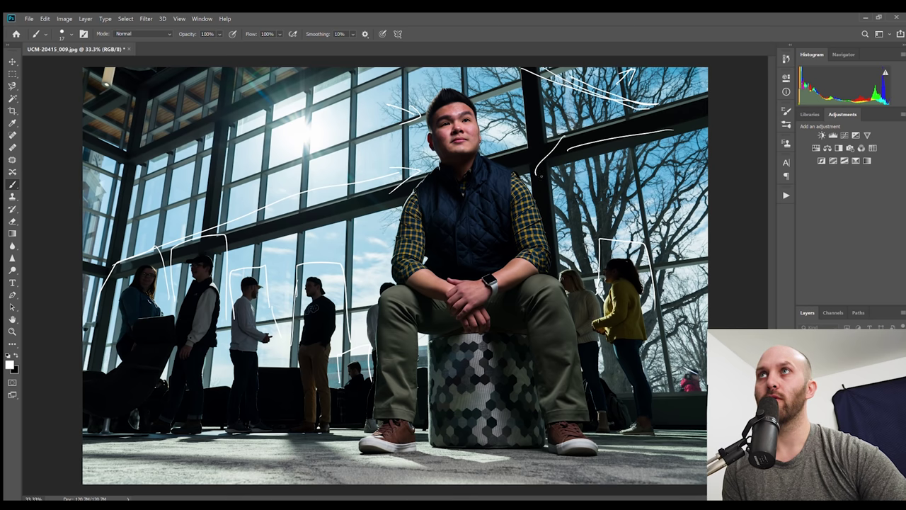